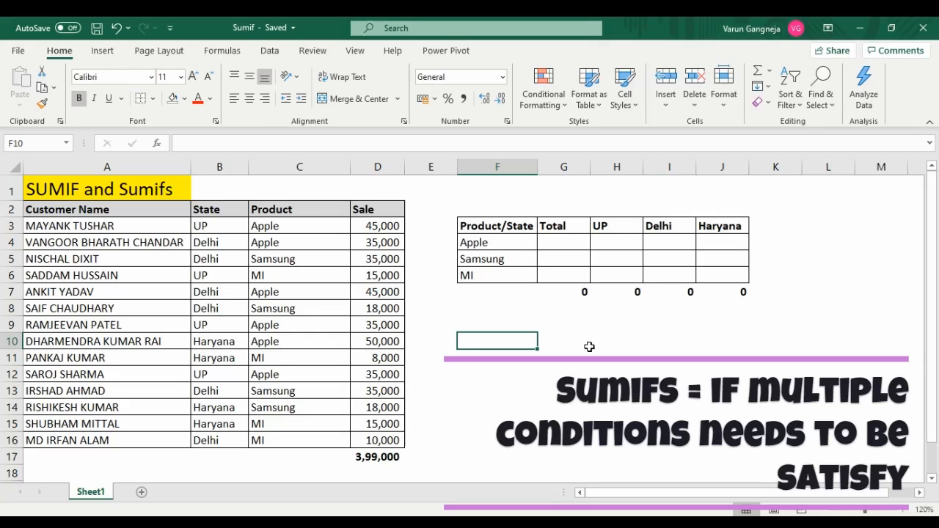
Examine the Customer Name, State, Product and Sale columns of the sales table, rows 3 to 16
key("ctrl+Up")
key("ctrl+Up")
key("ctrl+Left")
key("ctrl+Left")
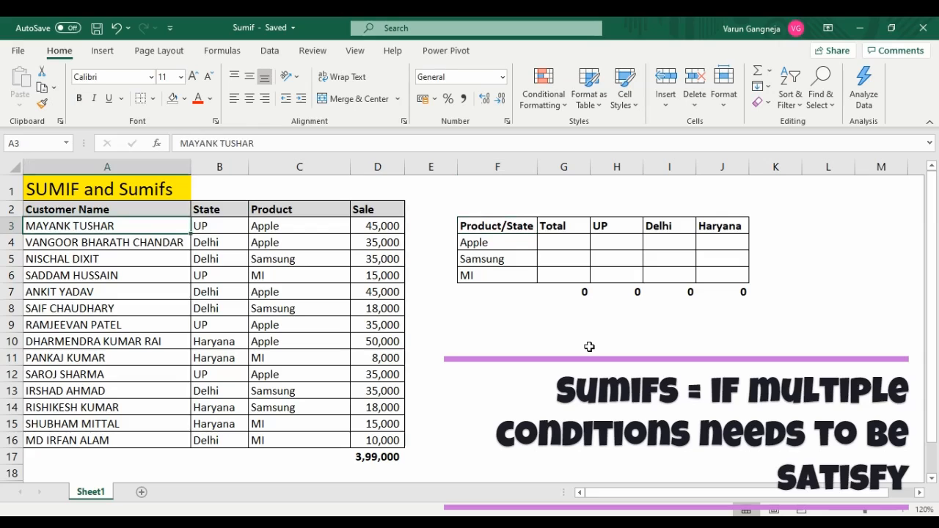
key("ctrl+shift+Down")
key("Right")
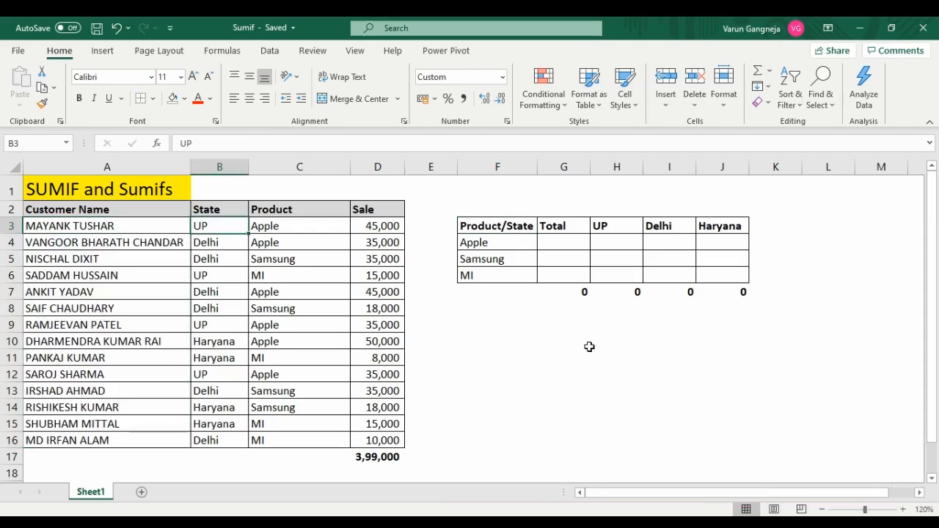
key("ctrl+shift+Down")
key("Right")
key("ctrl+shift+Down")
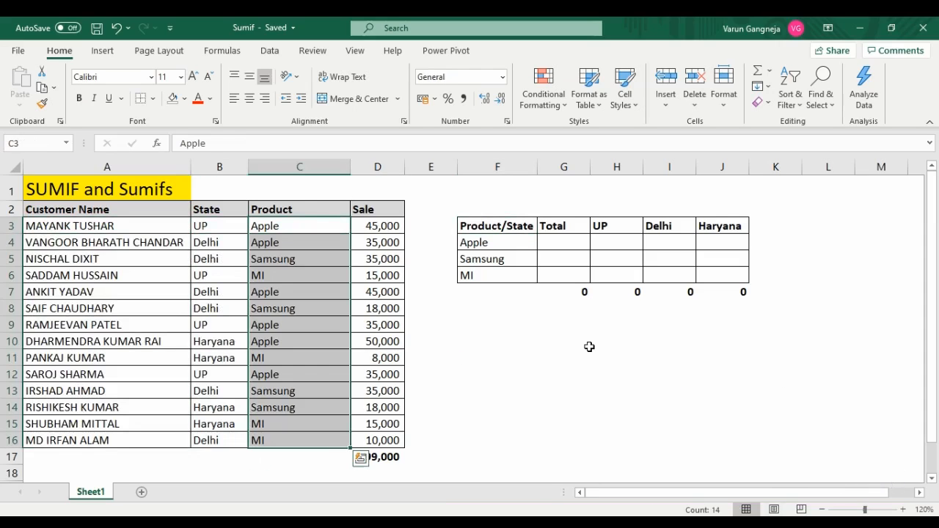
key("Left")
key("Right")
key("shift+Down")
key("shift+Down")
key("shift+Down")
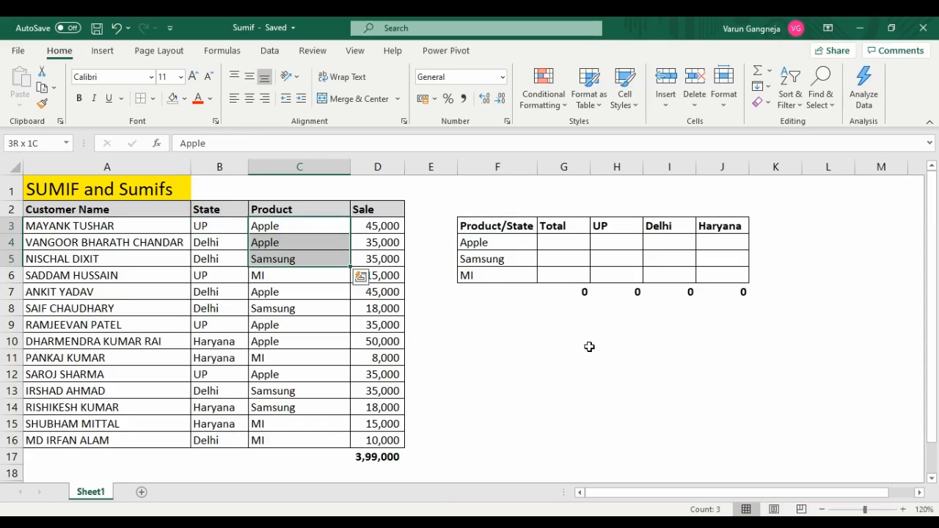
key("Up")
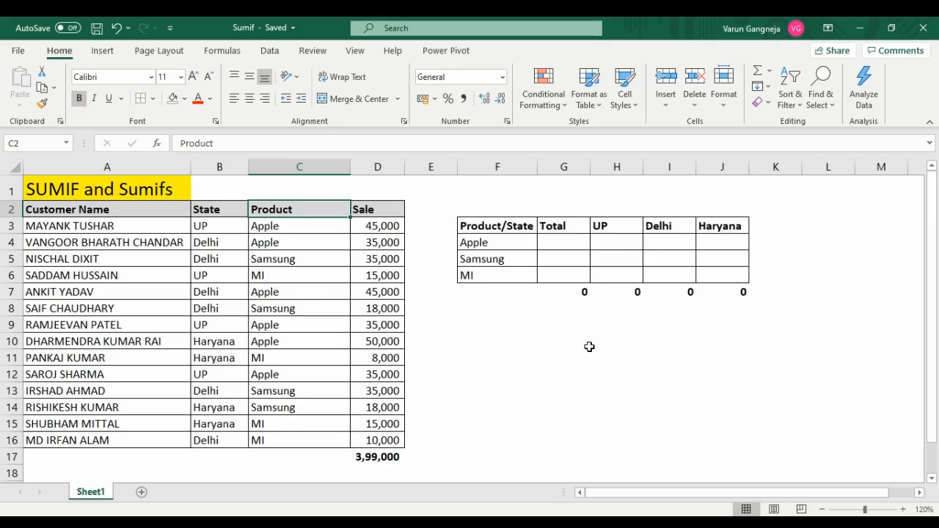
key("Down")
key("ctrl+shift+Down")
key("Left")
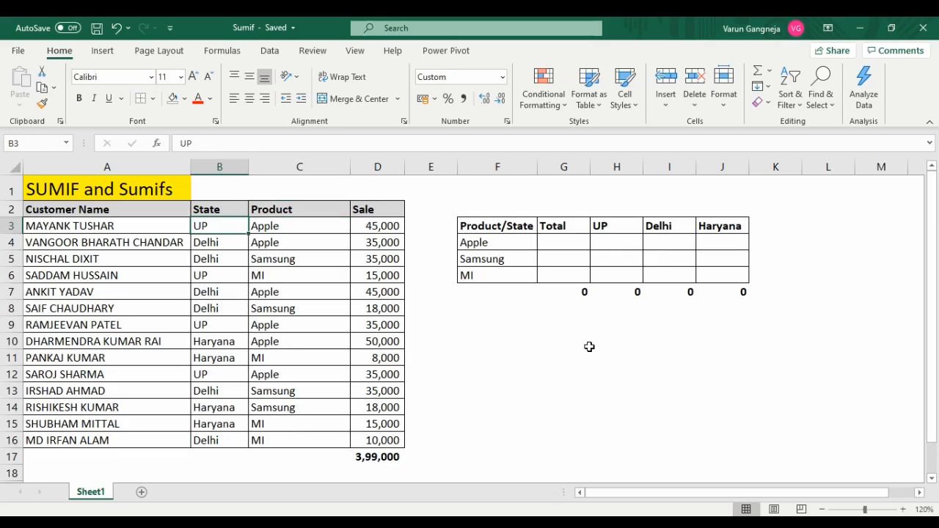
key("shift+Down")
key("shift+Down")
key("shift+Down")
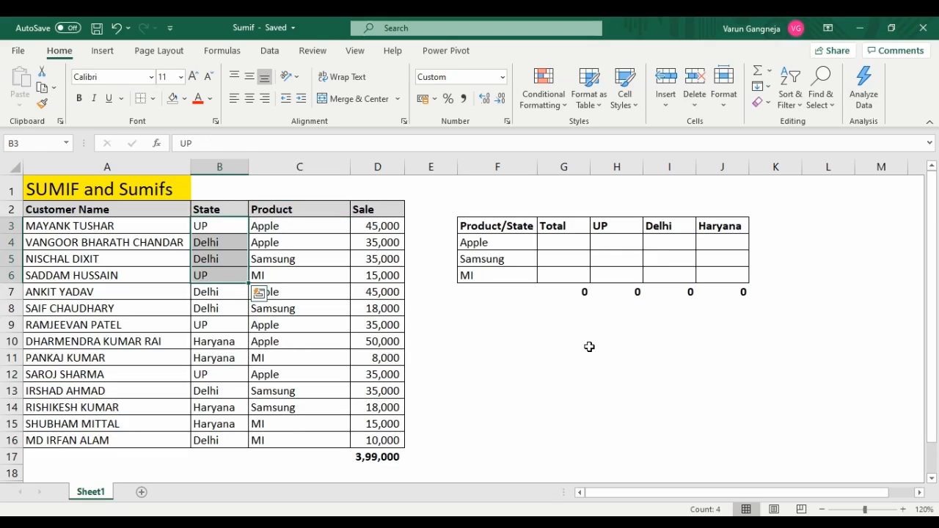
key("Right")
key("Right")
key("ctrl+shift+Down")
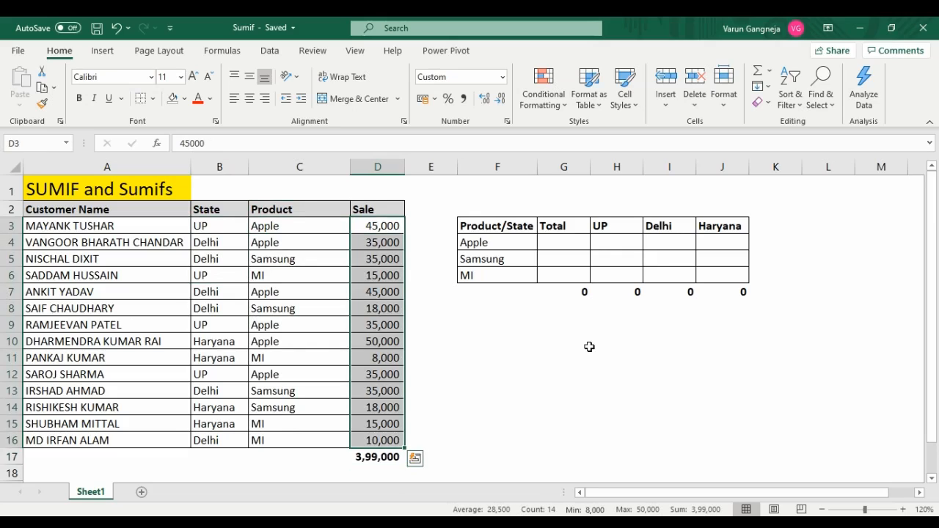
key("Right")
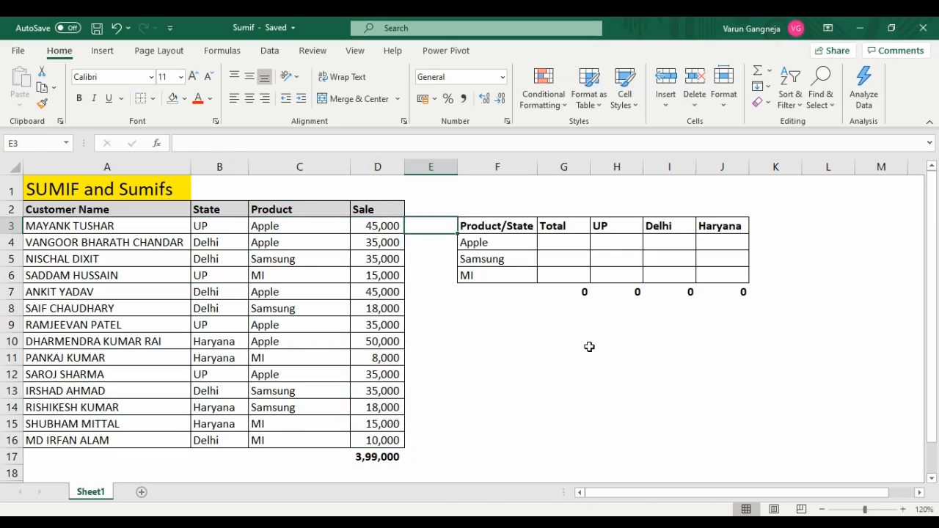
Compare the Product/State summary table's product rows with the Product and Sale columns of the sales table
key("Right")
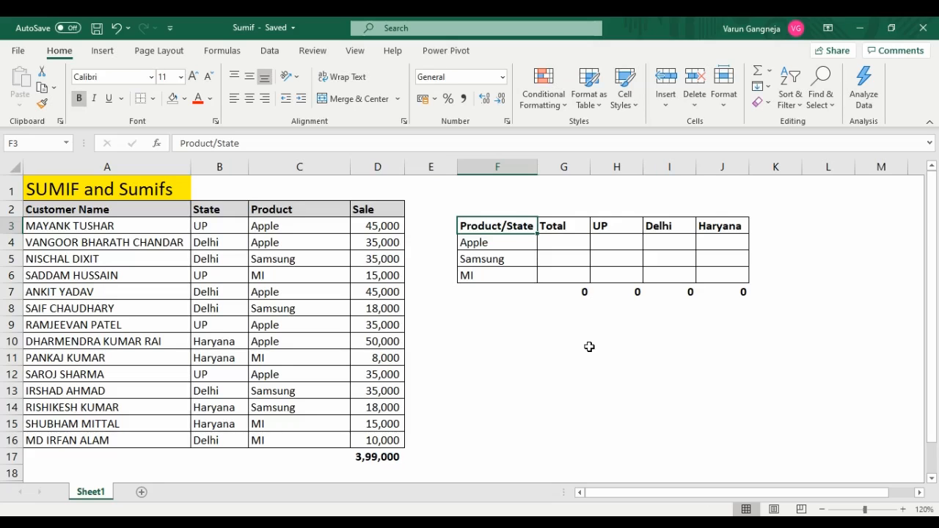
key("Down")
key("Left")
key("Left")
key("Up")
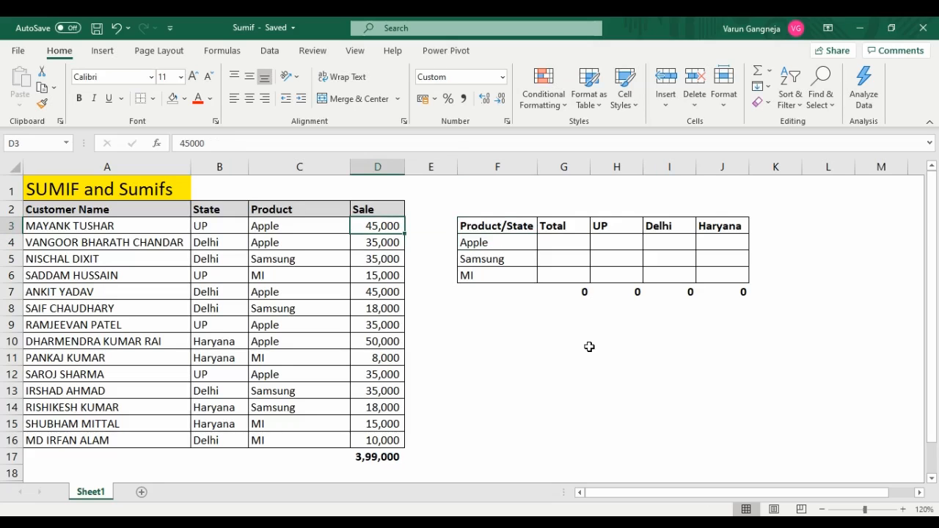
key("ctrl+shift+Down")
key("Left")
key("ctrl+shift+Down")
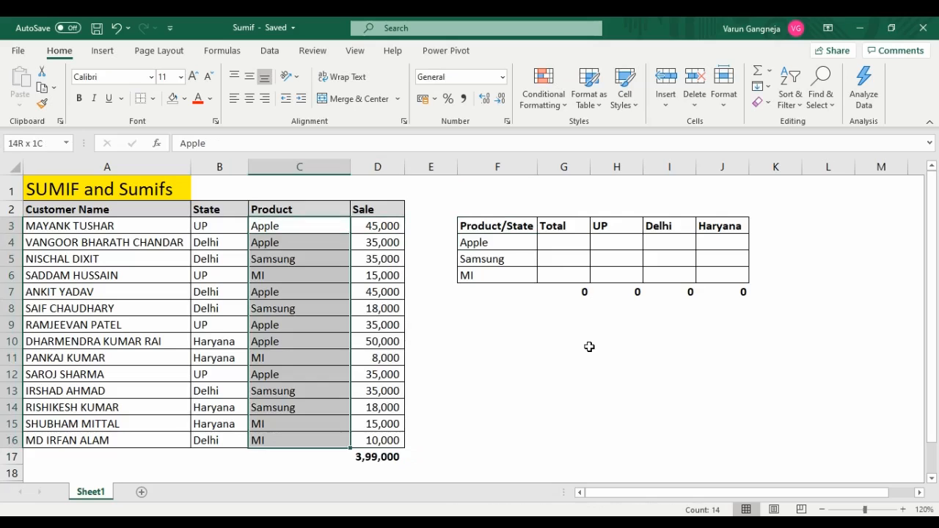
key("Right")
key("Right")
key("Right")
key("Down")
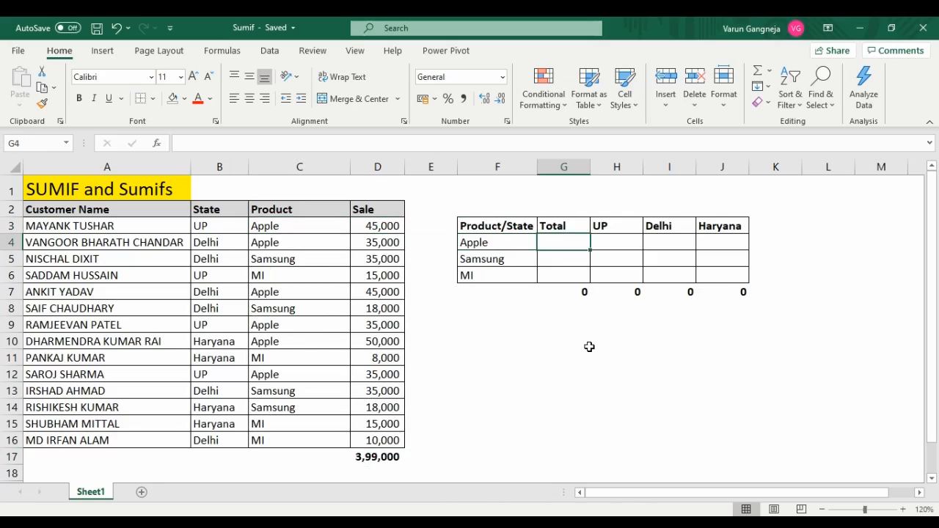
key("shift+Down")
key("shift+Down")
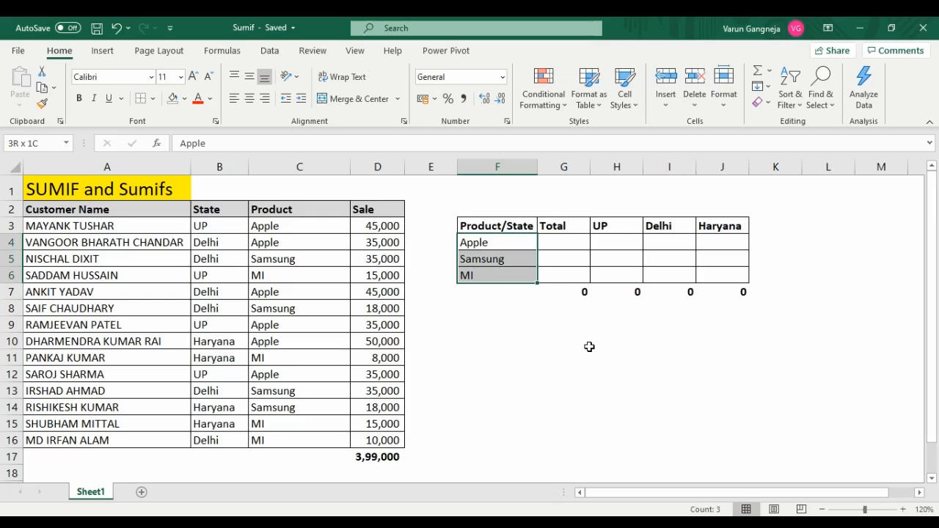
key("Left")
key("Left")
key("Up")
key("Right")
key("Right")
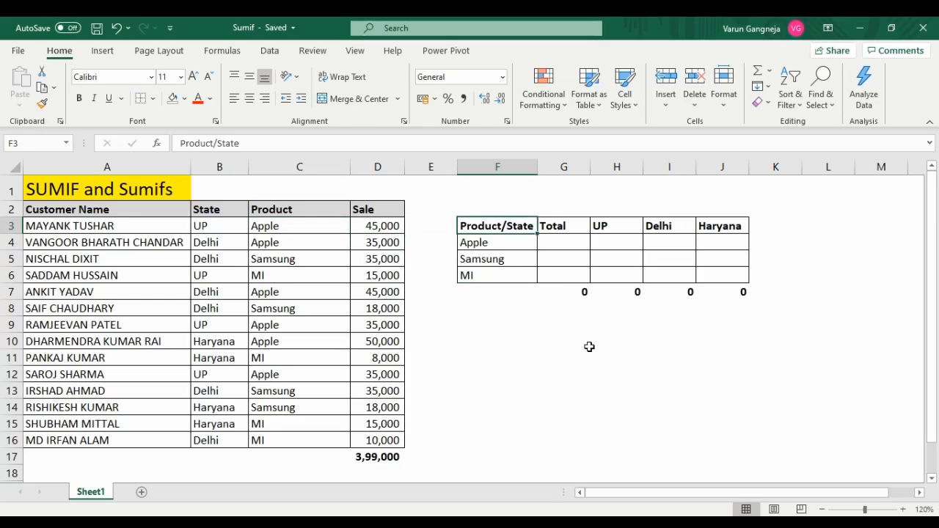
Begin a SUMIF formula in Apple's Total cell G4 with the Product column as the absolute range $C$3:$C$16
key("Right")
key("Down")
type("=")
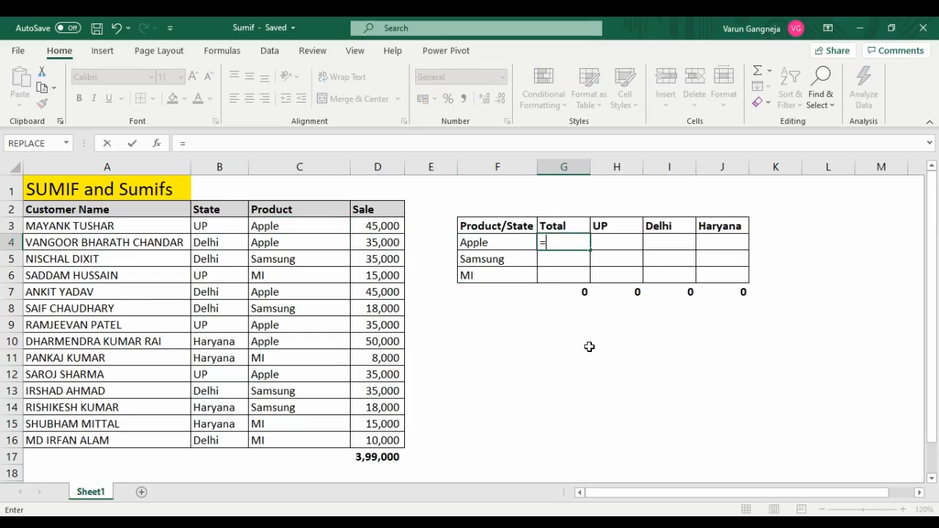
type("su")
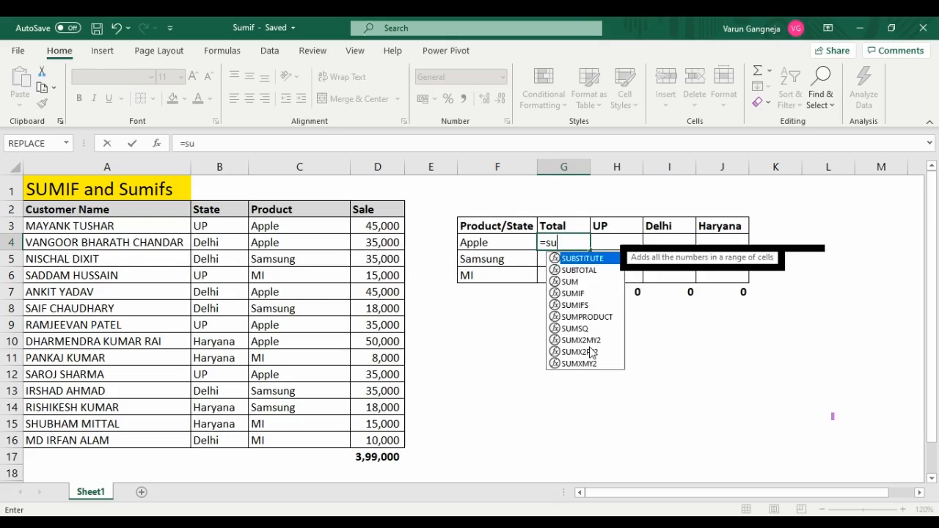
type("mif")
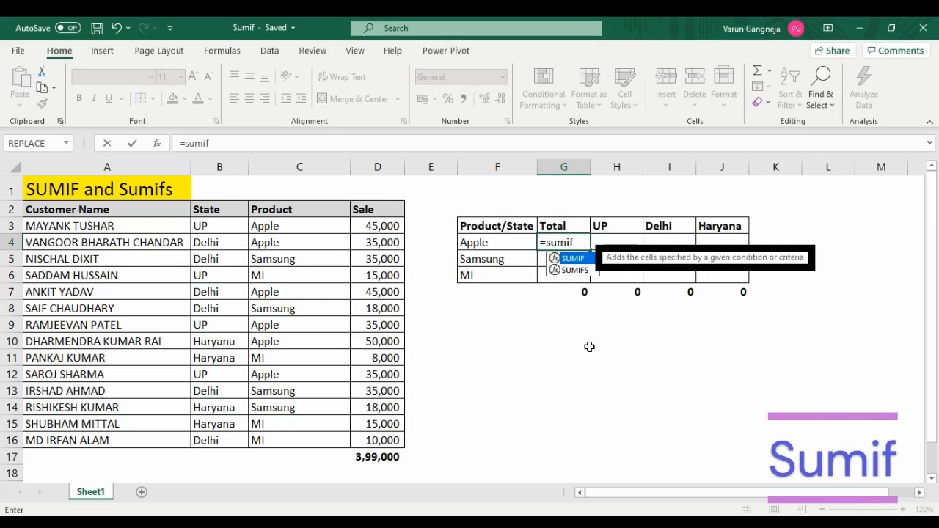
key("Tab")
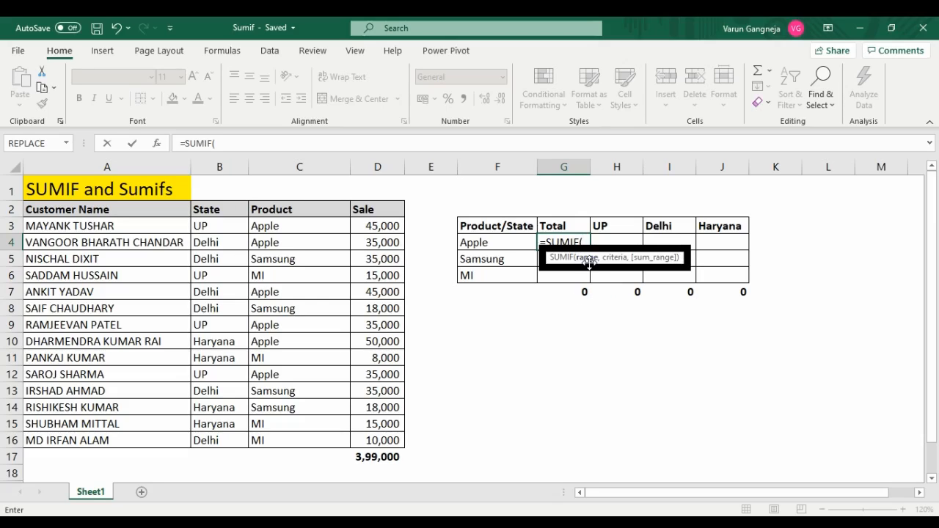
left_click(291, 225)
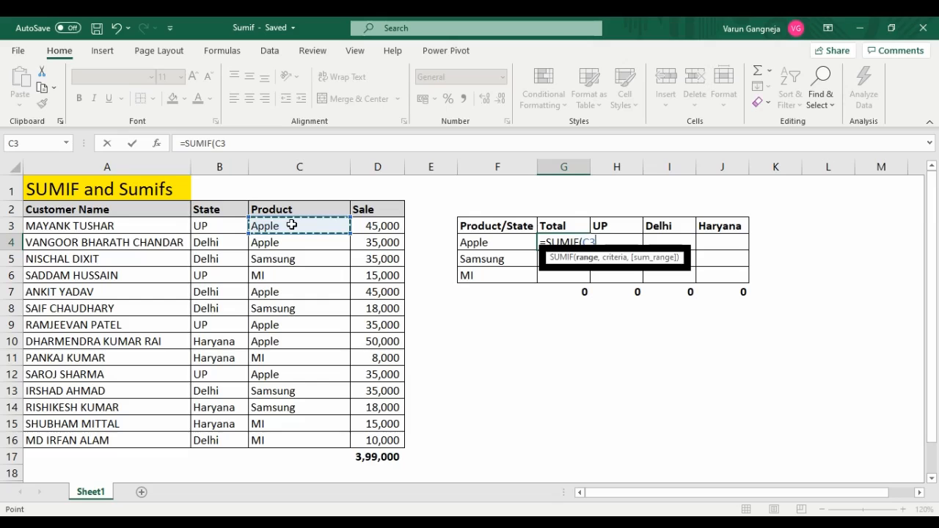
key("ctrl+shift+Down")
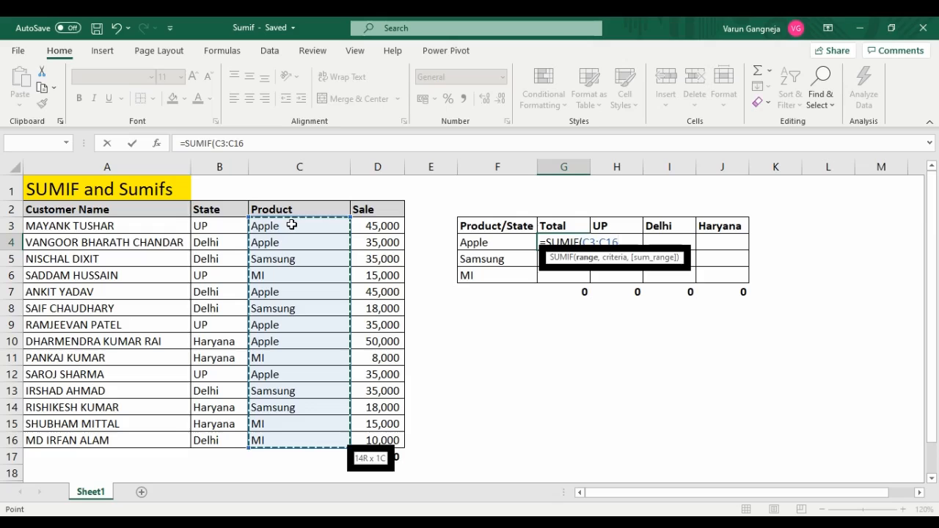
key("F4")
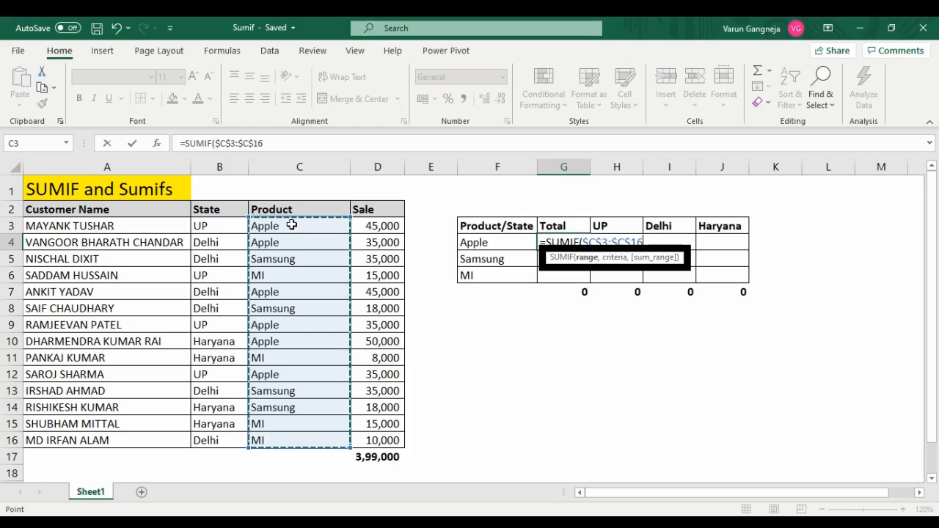
type(",")
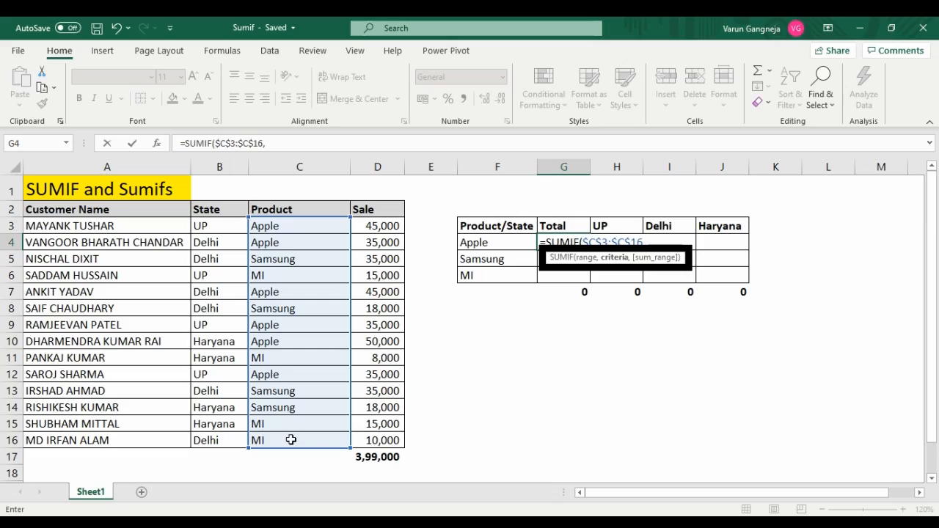
Complete the G4 SUMIF formula with F4 as the criteria and the absolute range $D$3:$D$16 as the sum range
left_click(482, 243)
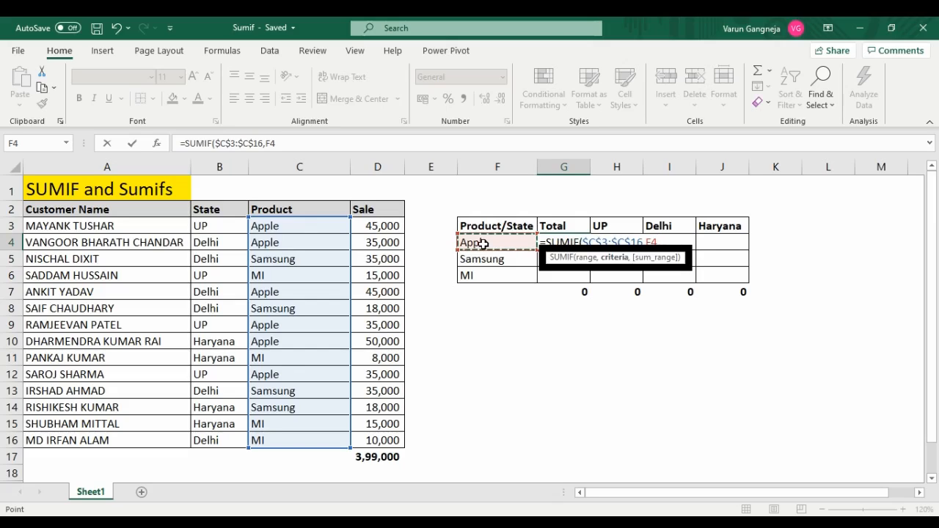
type(",")
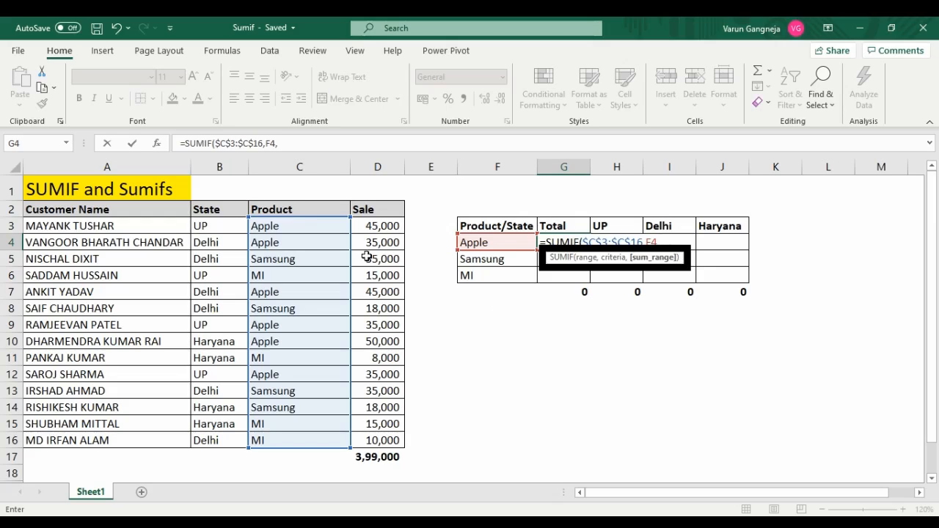
left_click(379, 231)
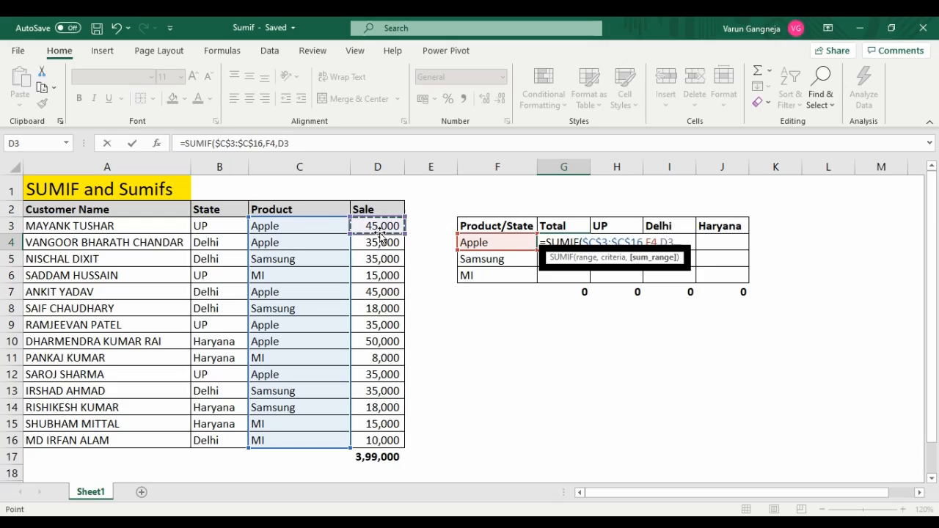
key("ctrl+shift+Down")
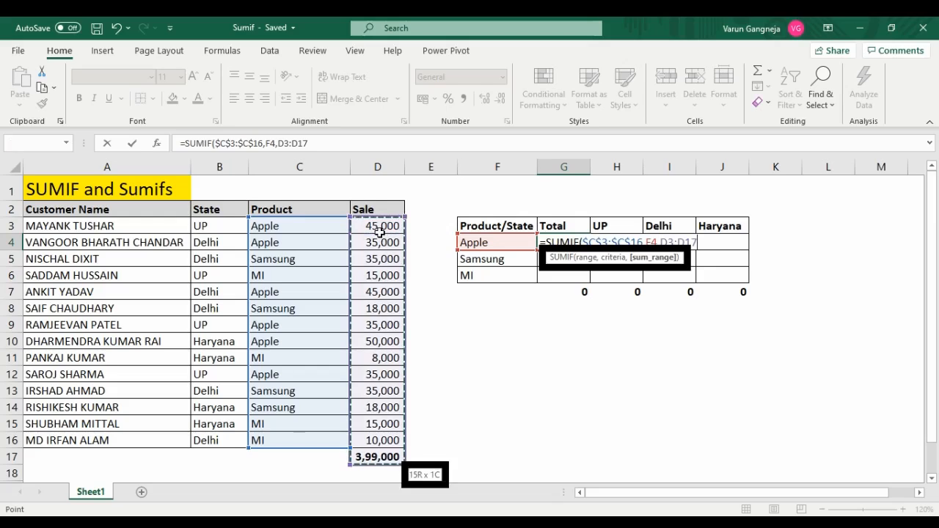
key("shift+Up")
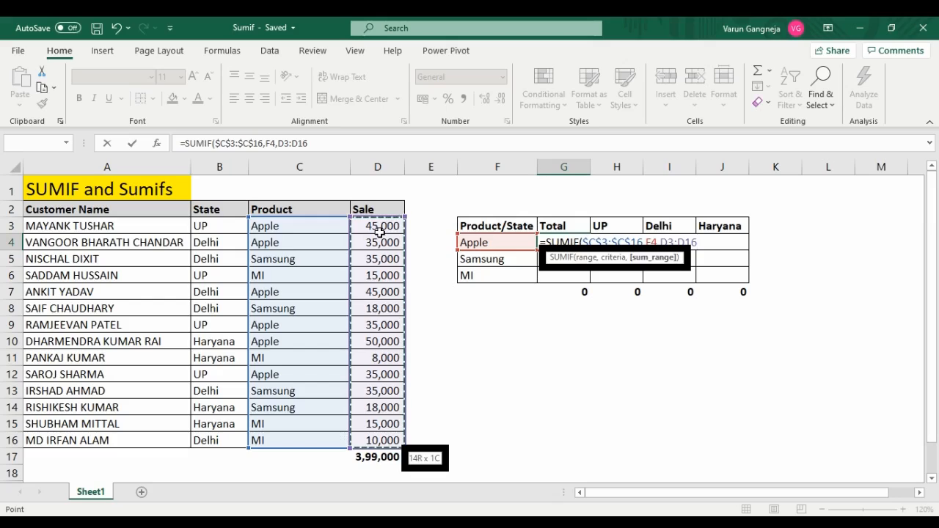
key("F4")
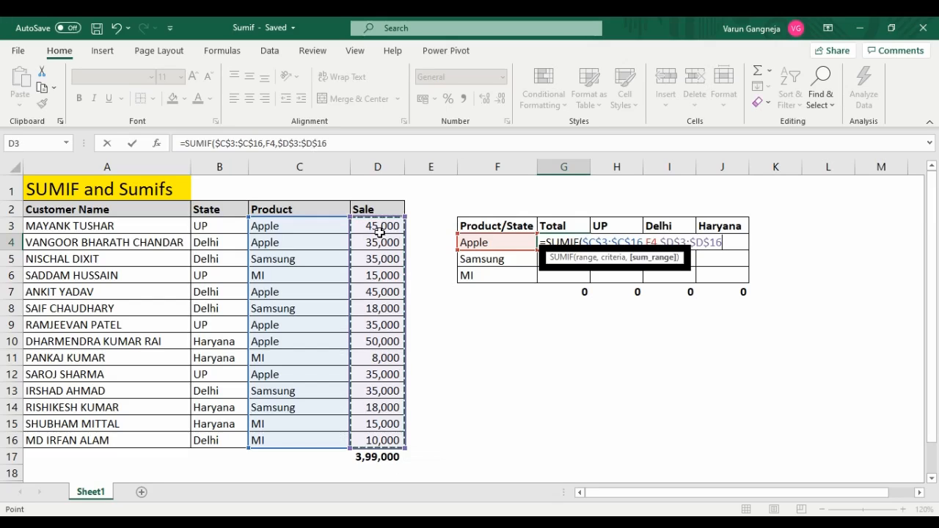
type(")")
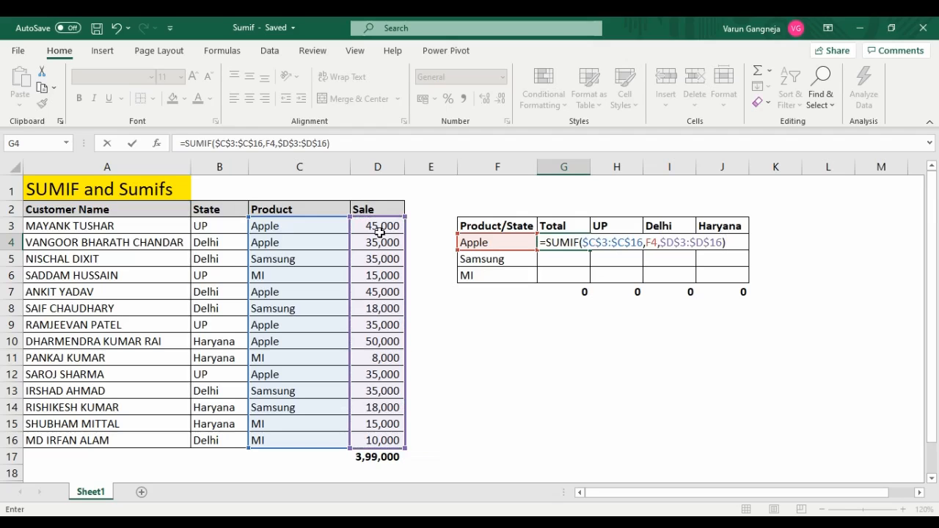
key("Return")
key("Up")
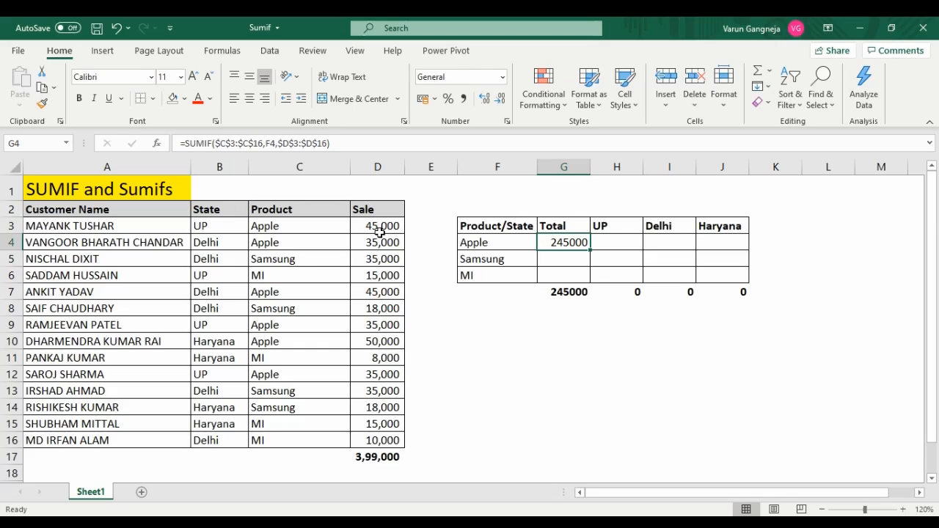
Copy the Apple total formula from G4 down to the Samsung and MI rows of the Total column
key("ctrl+c")
key("shift+Down")
key("shift+Down")
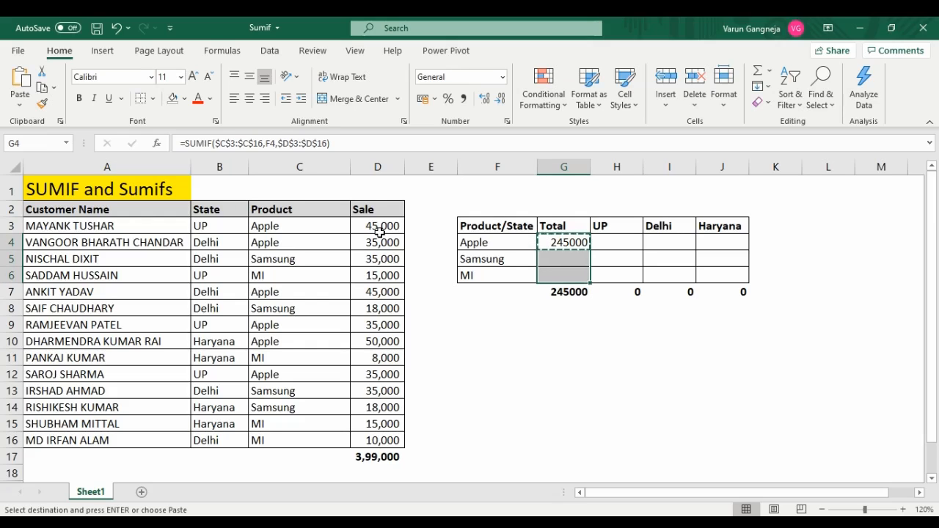
key("ctrl+v")
key("Down")
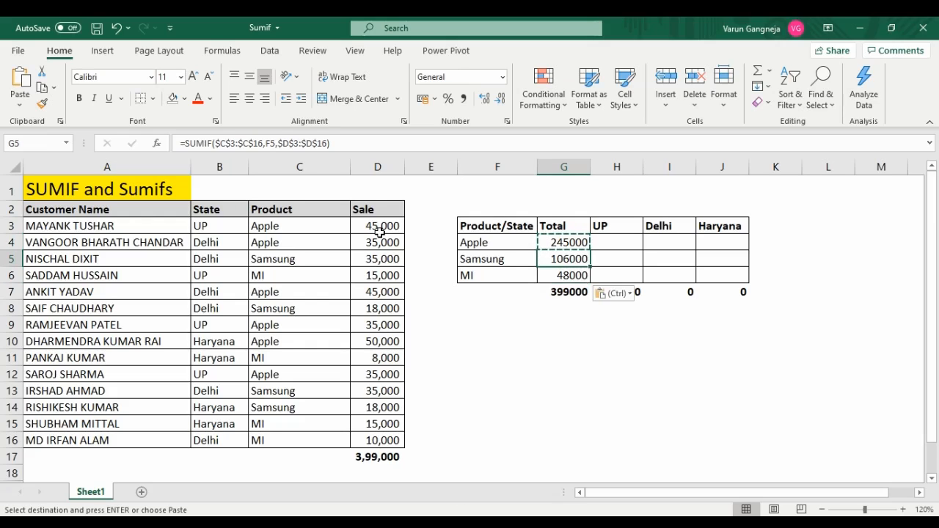
Examine the range, criteria and sum range references in the SUMIF formulas of G4 and G5
key("F2")
key("Escape")
key("Up")
key("F2")
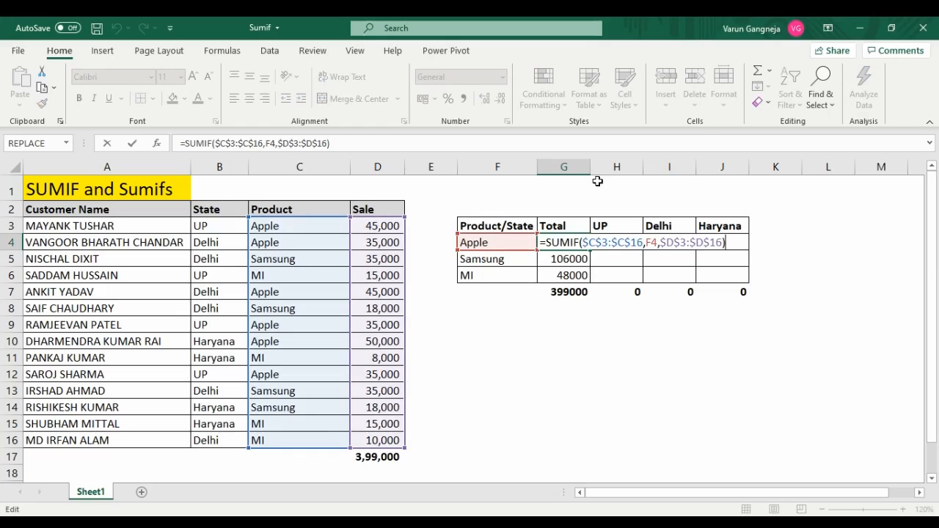
left_click_drag(645, 244, 582, 243)
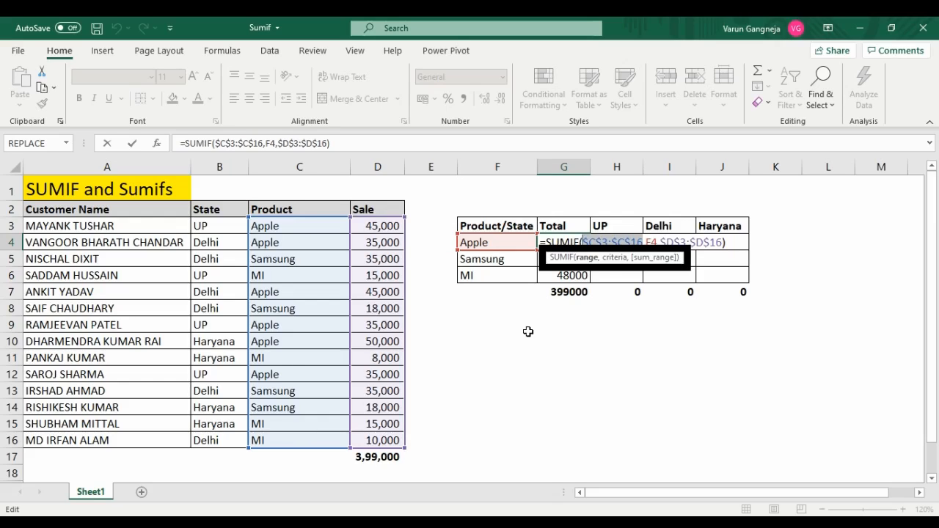
left_click(654, 244)
double_click(651, 243)
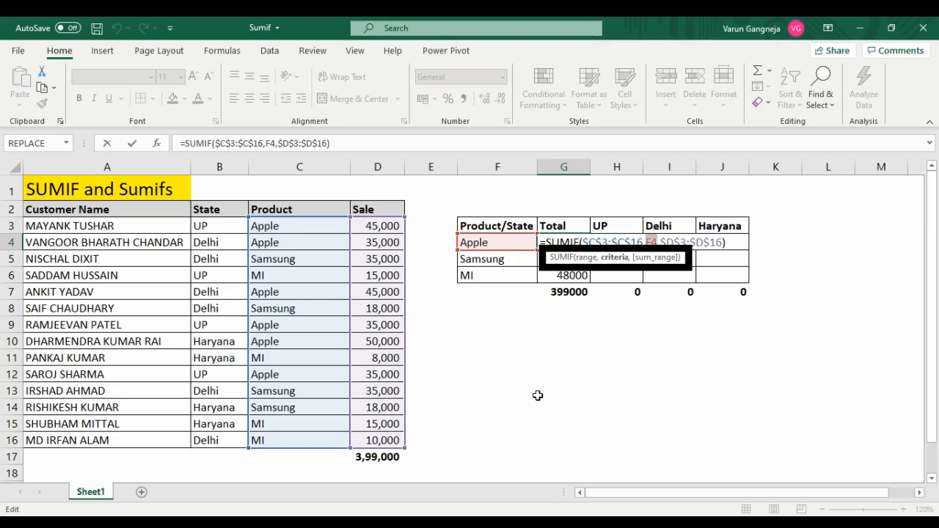
key("Return")
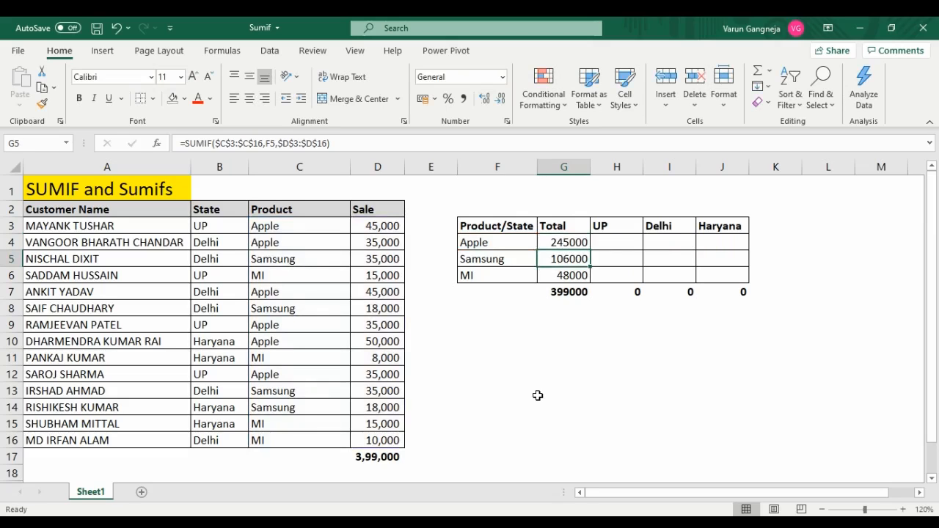
key("F2")
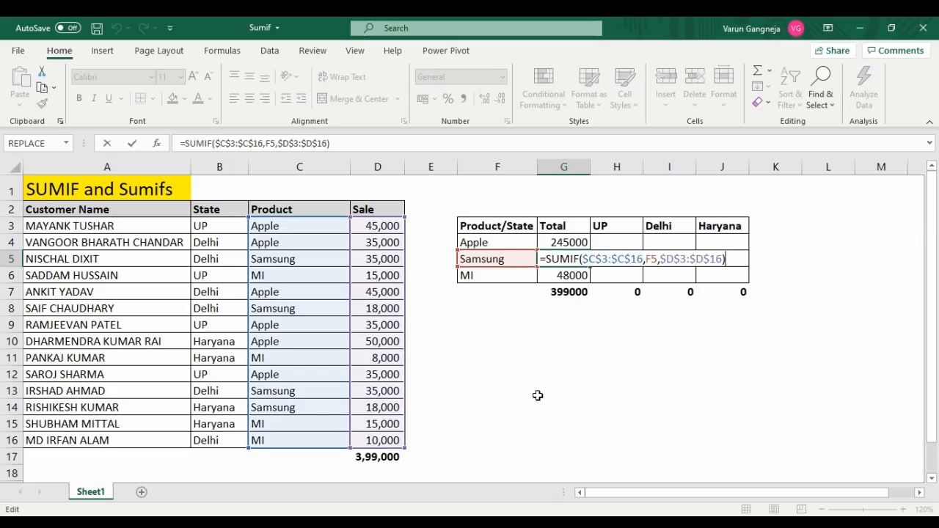
key("ctrl+Return")
Compare the Sale column's grand total in D17 with the product totals in G4:G6 and their sum in G7
key("Up")
key("Up")
key("Up")
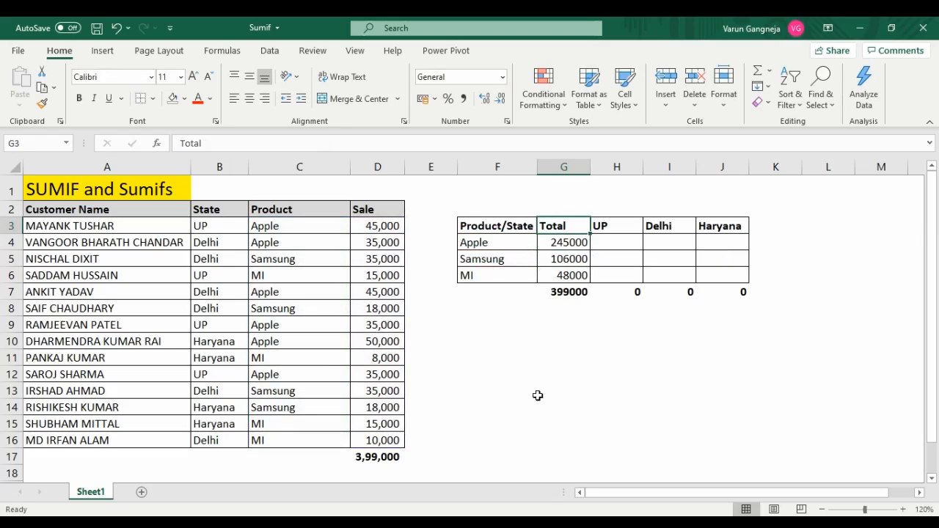
key("Left")
key("Left")
key("Left")
key("ctrl+Down")
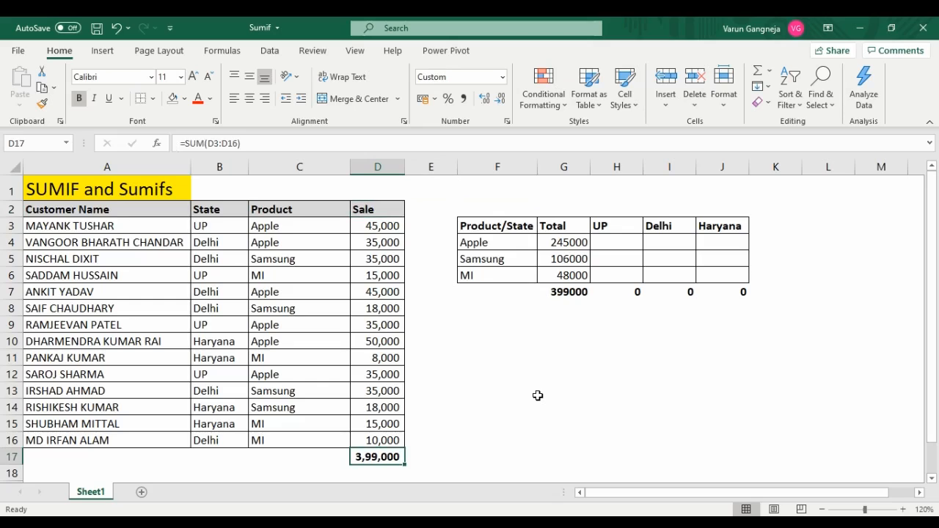
key("Right")
key("Right")
key("Right")
key("ctrl+Up")
key("Up")
key("shift+Up")
key("shift+Up")
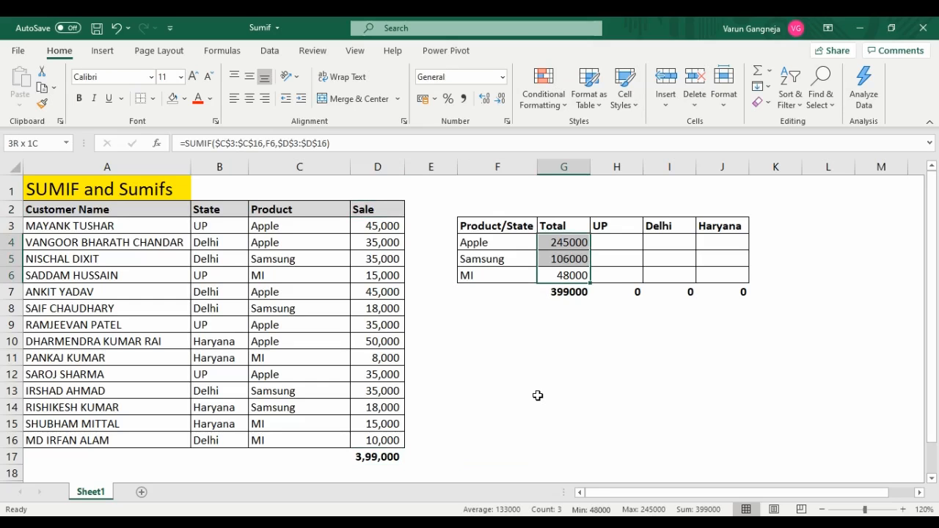
key("Down")
key("F2")
key("Escape")
key("Escape")
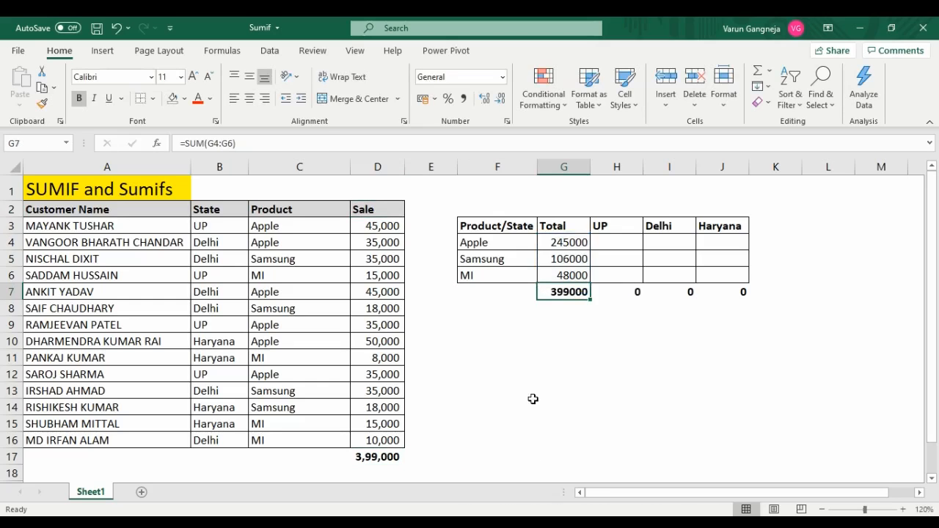
Turn on filters for the sales table from its header row through the total row, columns A to D
left_click(377, 455)
key("ctrl+shift+Up")
key("shift+Down")
key("ctrl+Up")
key("ctrl+shift+Down")
key("ctrl+shift+Left")
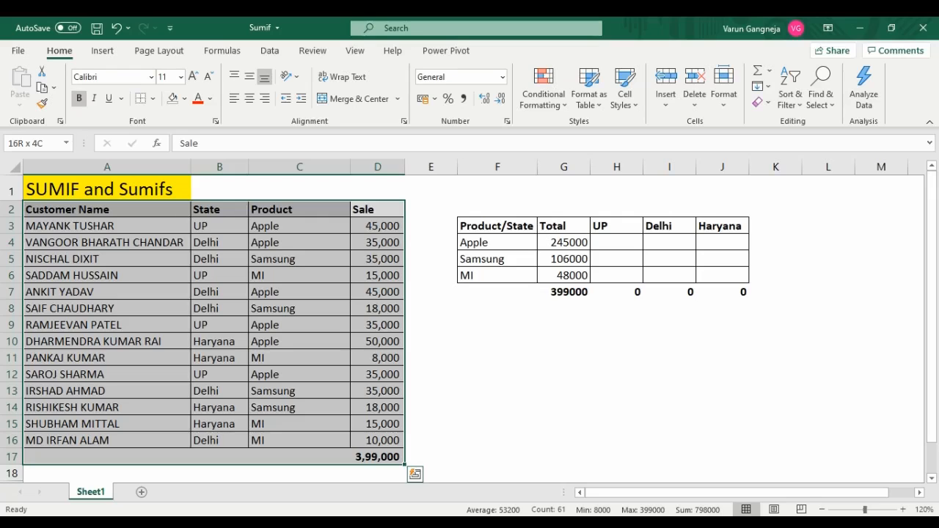
key("ctrl+shift+l")
Filter the sales table's Product column to show only MI
key("Left")
key("alt+Down")
key("Down")
key("space")
key("Down")
key("Down")
key("space")
key("Return")
Check the sum of the filtered MI sales against the MI total in the summary table
key("Right")
key("Down")
key("ctrl+shift+Down")
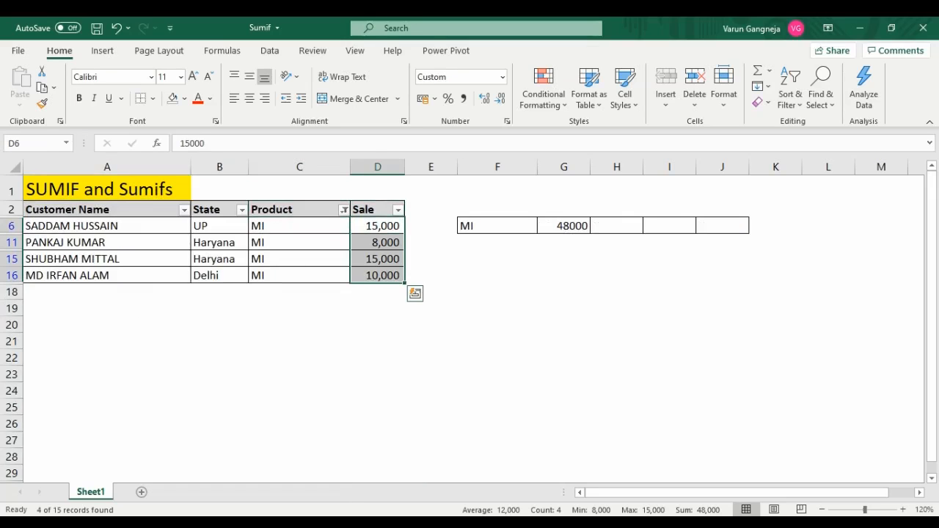
key("Right")
key("Right")
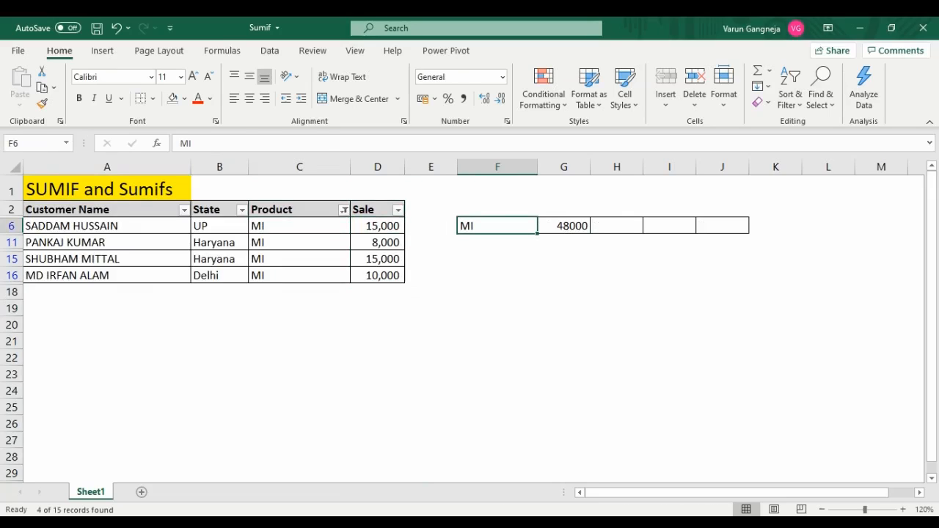
key("Right")
key("shift+Left")
Clear the MI filter from the sales table
key("Left")
key("Left")
key("Left")
key("alt")
key("a")
key("c")
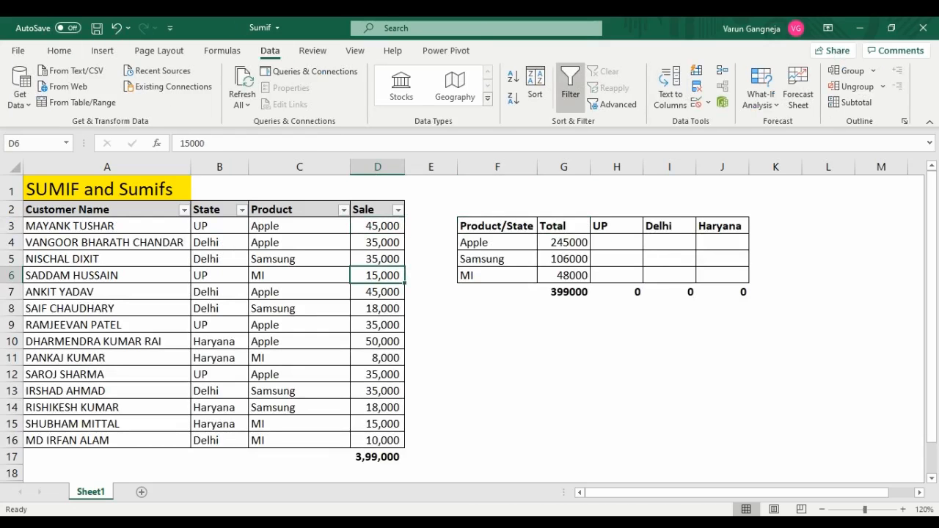
Filter the sales table's Product column to show only Samsung
key("ctrl+Up")
key("Left")
key("alt+Down")
key("Down")
key("Down")
key("Down")
key("space")
key("Down")
key("Down")
key("Down")
key("space")
key("Return")
Check the sum of the filtered Samsung sales against the Samsung total in the summary table
key("Right")
key("Down")
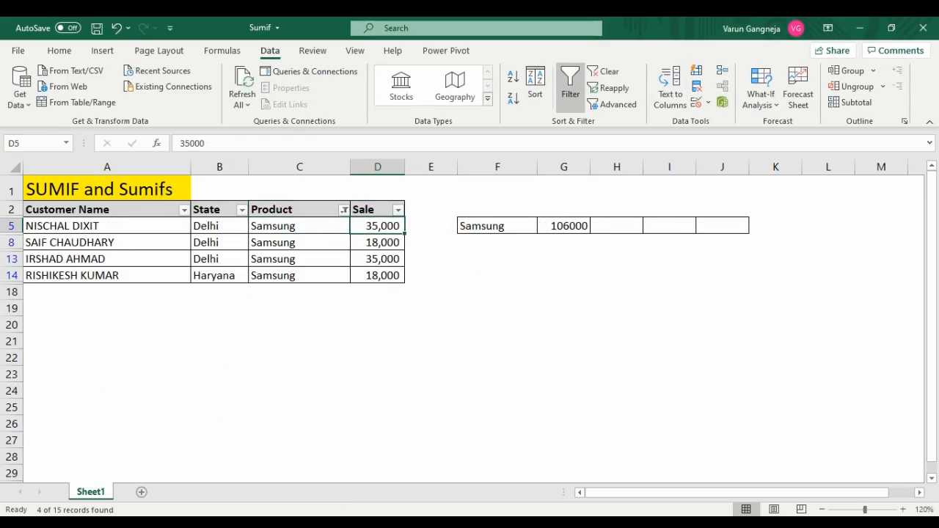
key("shift+Down")
key("shift+Down")
key("shift+Down")
key("Right")
key("Right")
key("Right")
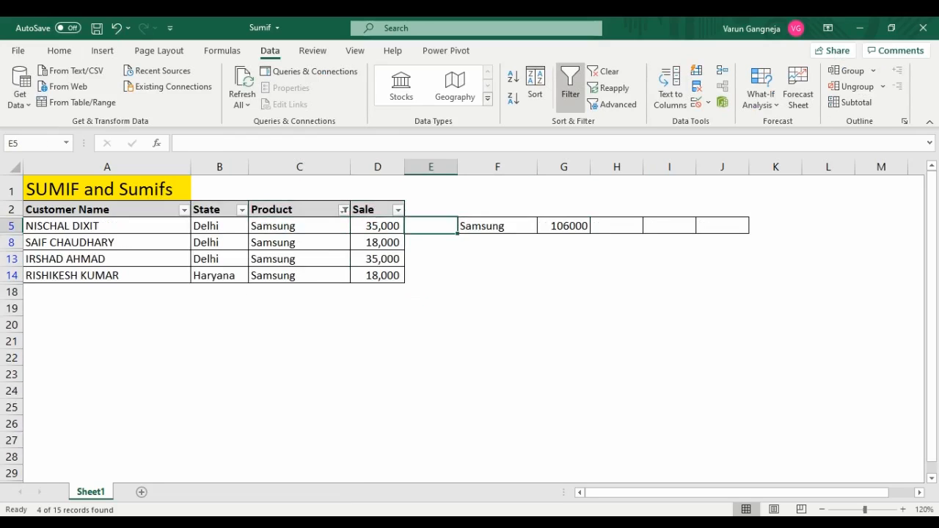
Clear the Samsung filter from the sales table
key("Left")
key("Left")
key("Left")
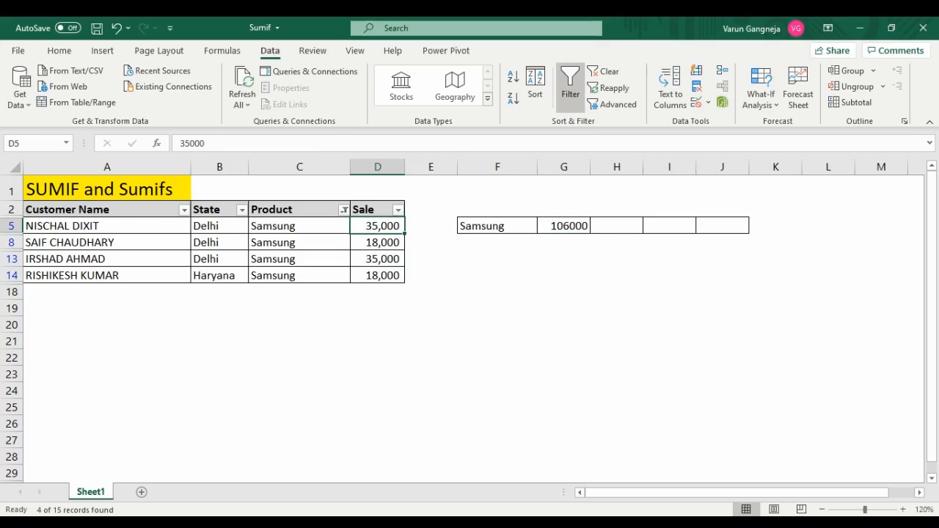
key("alt+a")
key("c")
Review the Total column's values for the three products in G4:G6
key("Right")
key("Right")
key("Up")
key("Right")
key("shift+Down")
key("shift+Down")
key("shift+Down")
key("shift+Up")
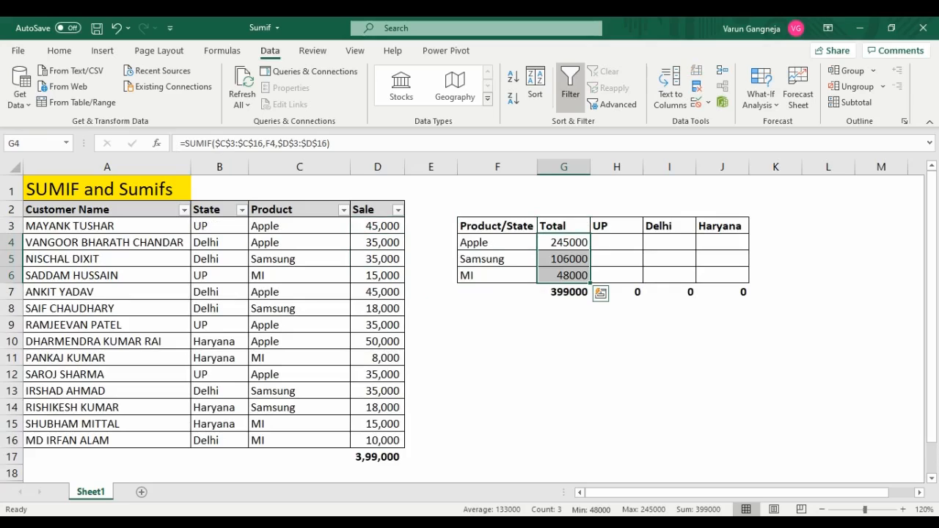
key("Up")
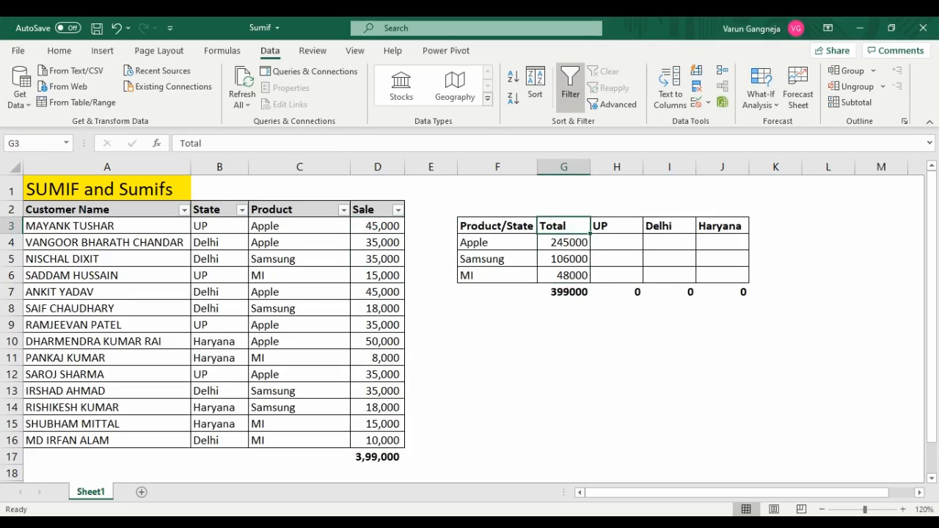
key("Down")
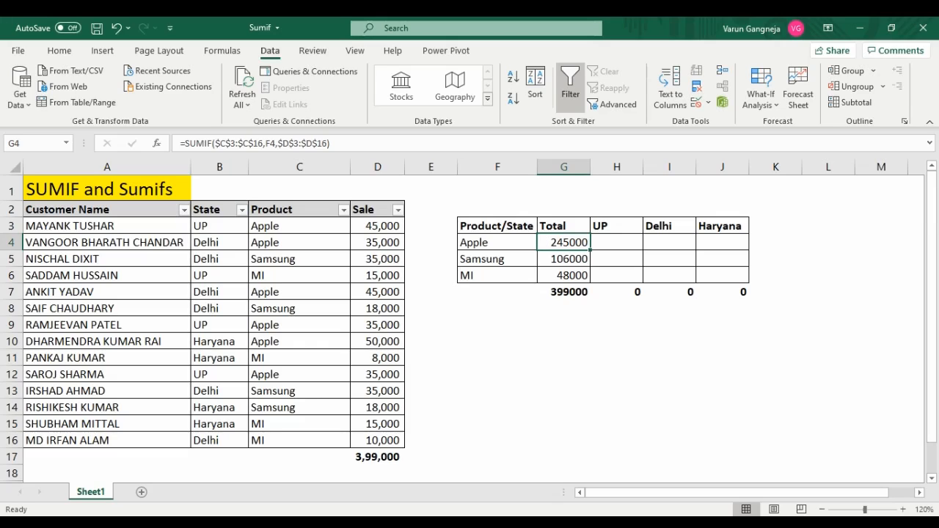
Compare the summary table's state headers and product labels with the State and Product columns of the sales table
left_click(616, 226)
left_click_drag(617, 226, 722, 226)
left_click(616, 242)
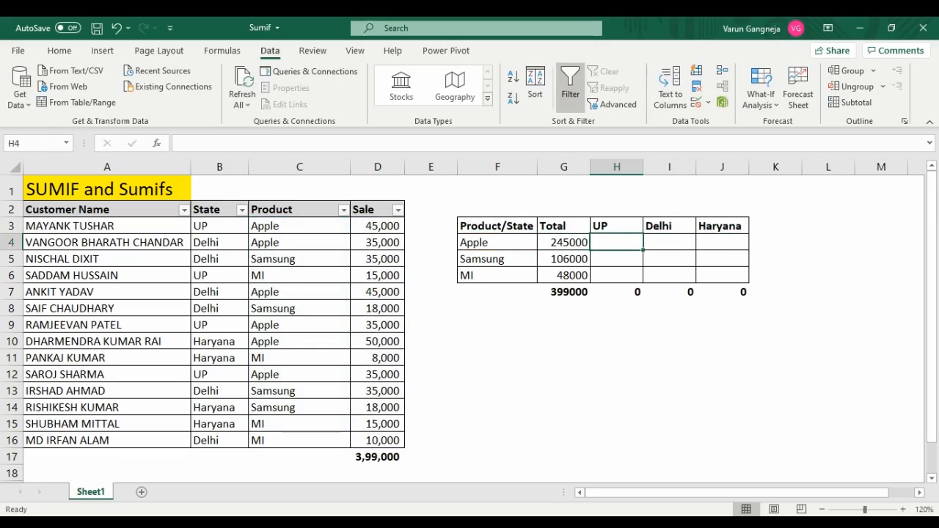
key("Left")
key("Left")
key("Left")
key("Left")
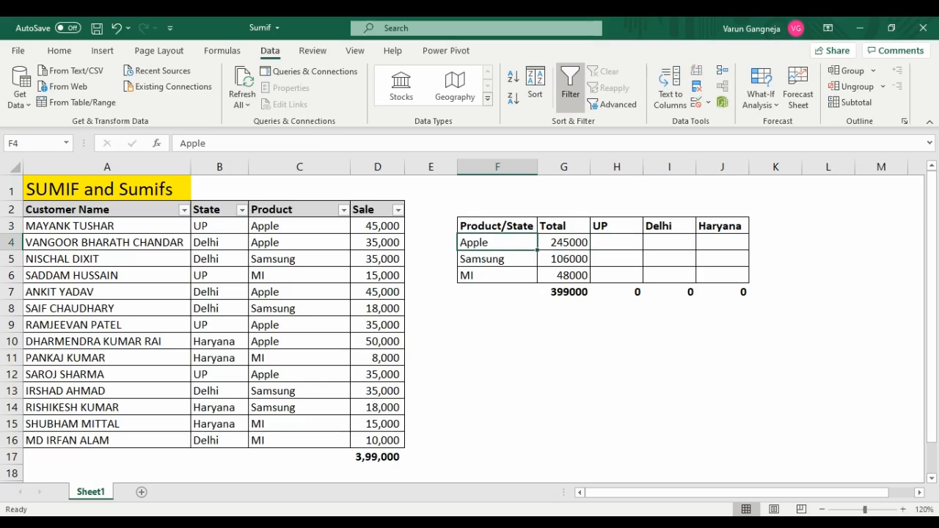
key("Up")
key("Left")
key("Left")
key("Right")
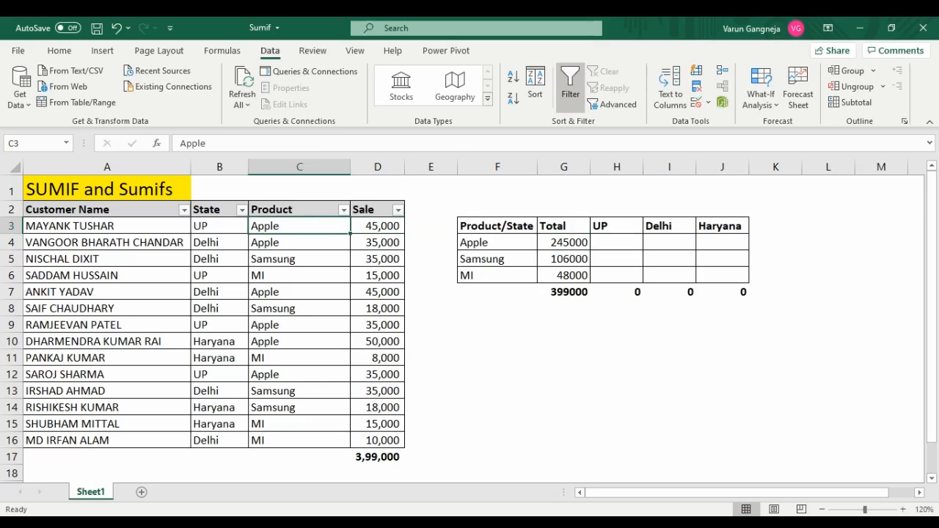
key("ctrl+shift+Down")
key("Left")
key("ctrl+shift+Down")
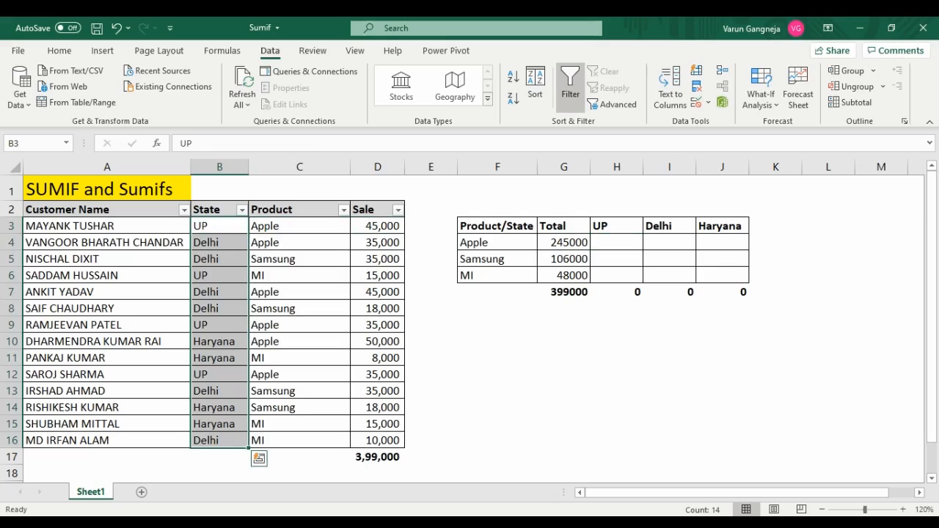
key("Right")
key("Right")
key("Right")
key("Right")
key("Down")
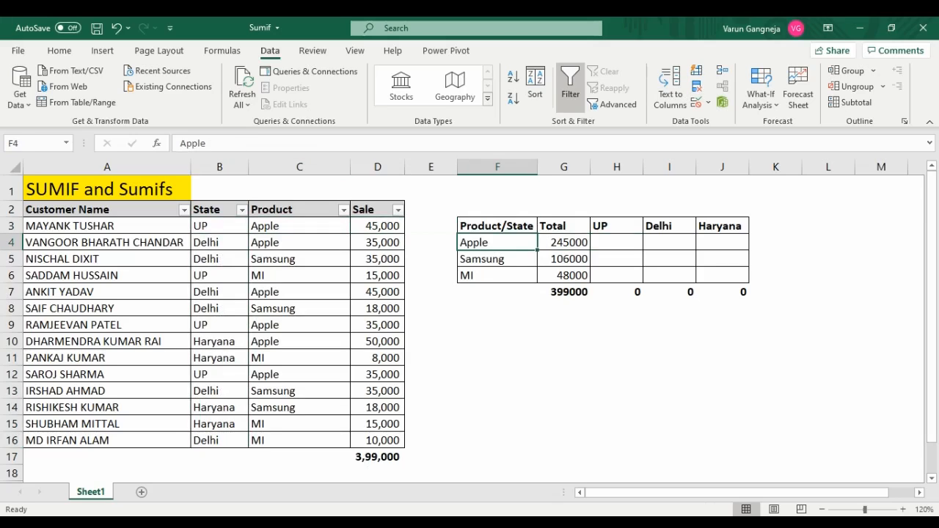
Examine which product and state criteria the Apple row's UP, Delhi and Haryana cells each combine
left_click(617, 228, "ctrl")
left_click(613, 247)
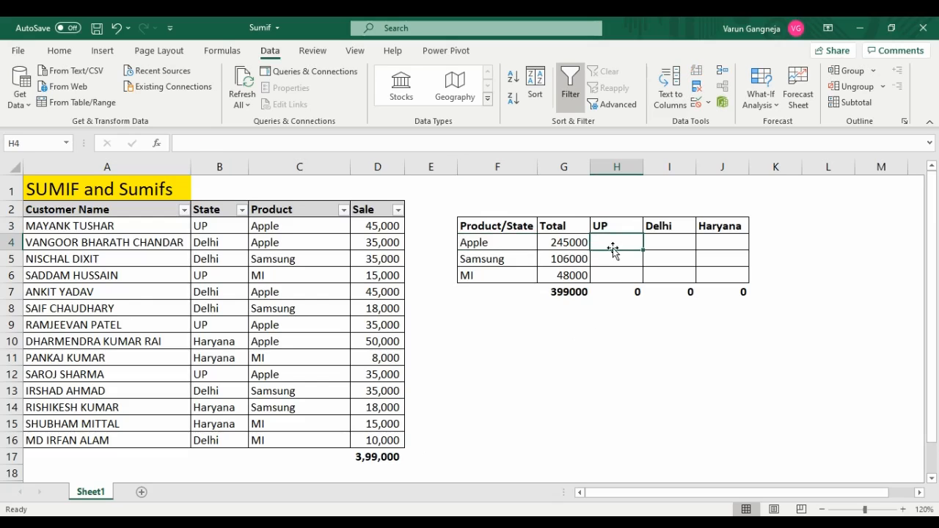
left_click(493, 242)
left_click(661, 226)
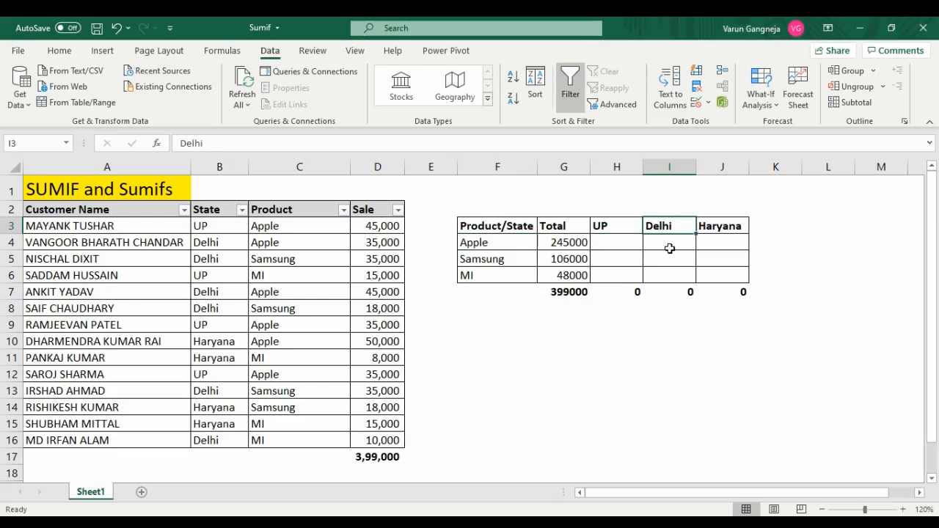
left_click(499, 246)
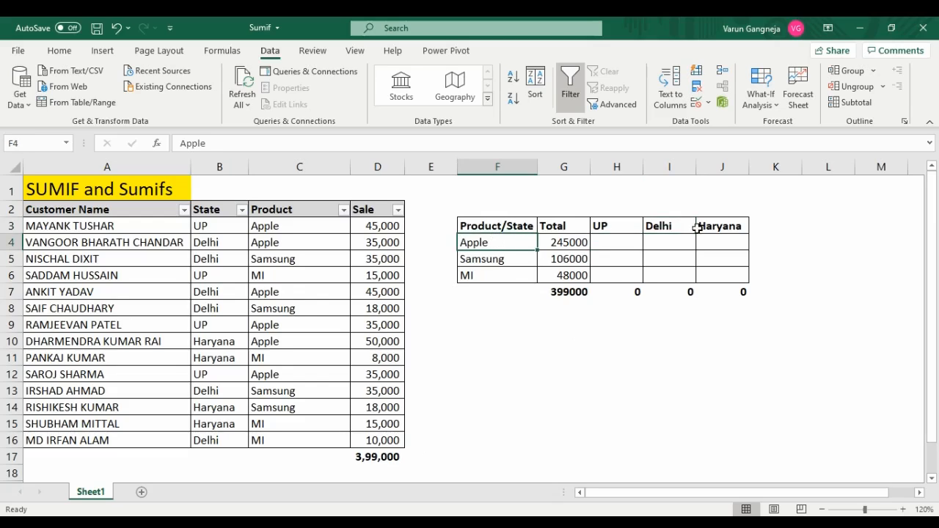
left_click(734, 230)
left_click(734, 245)
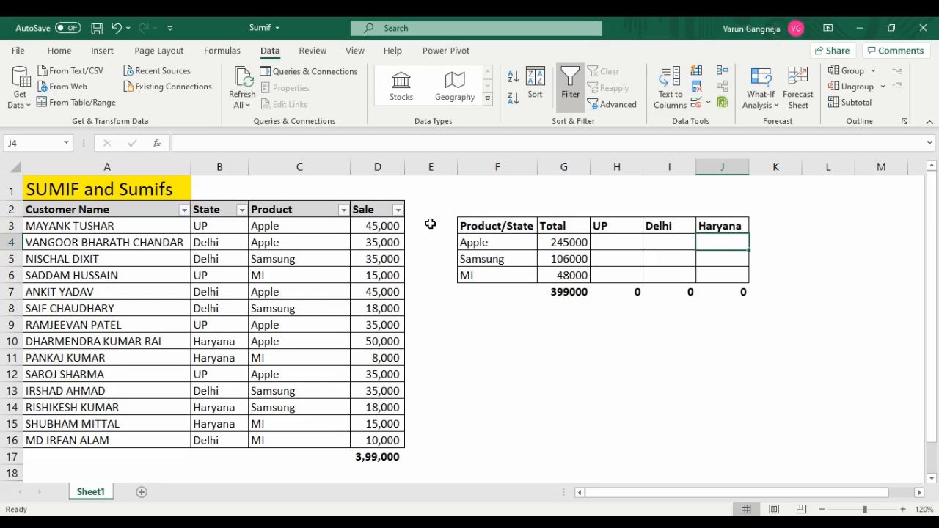
Look over the empty state cells in the Samsung and MI rows of the summary table
left_click(633, 247)
key("Down")
key("Left")
key("Left")
key("Right")
key("Right")
key("shift+Right")
key("shift+Right")
key("Down")
key("shift+Right")
key("shift+Right")
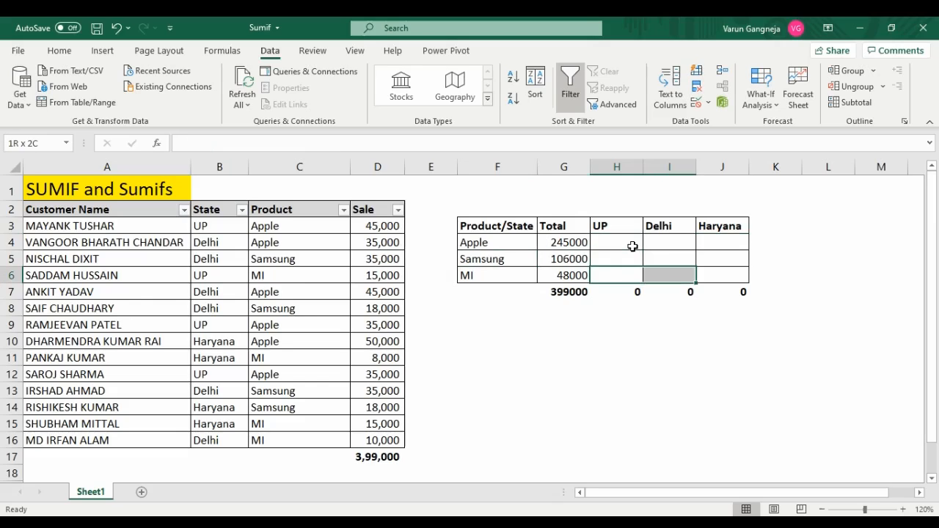
left_click(632, 247)
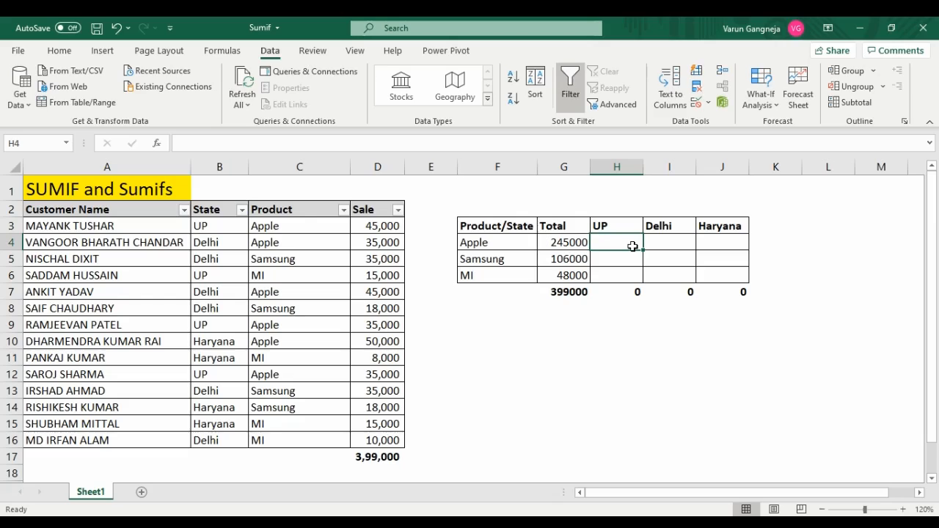
type("=su")
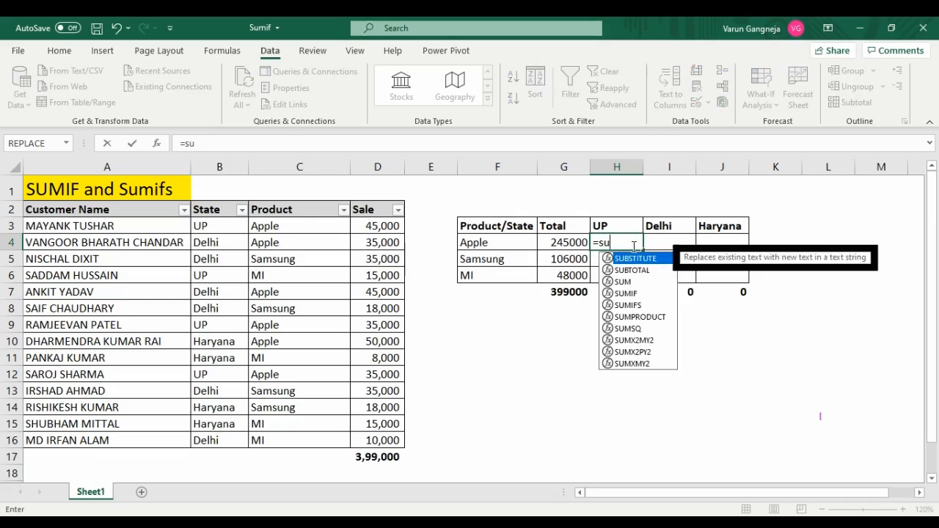
type("mifs(")
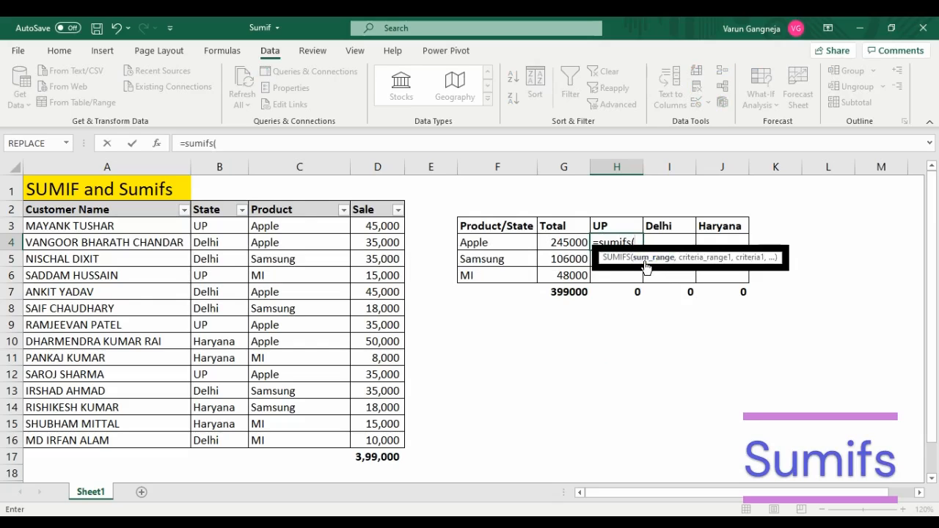
key("Escape")
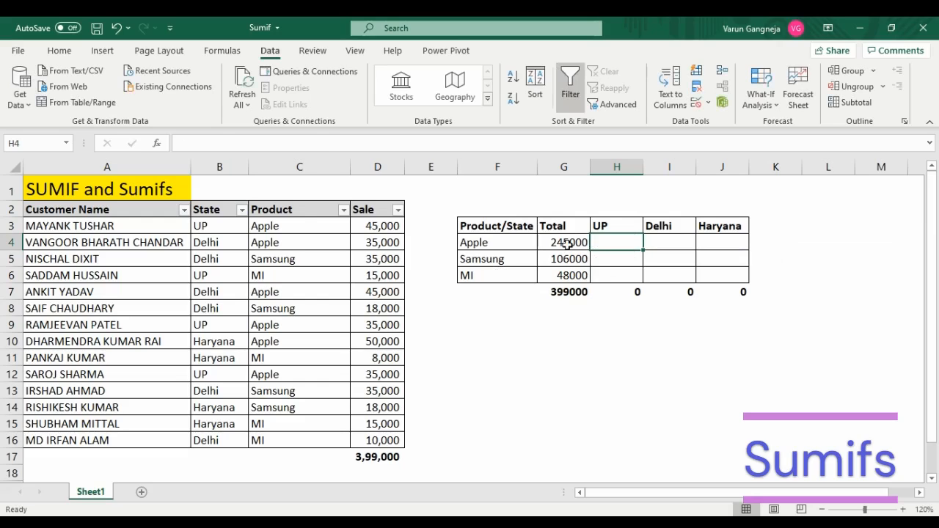
Inspect the arguments of the SUMIF formula in the Apple row's Total cell, G4
double_click(567, 244)
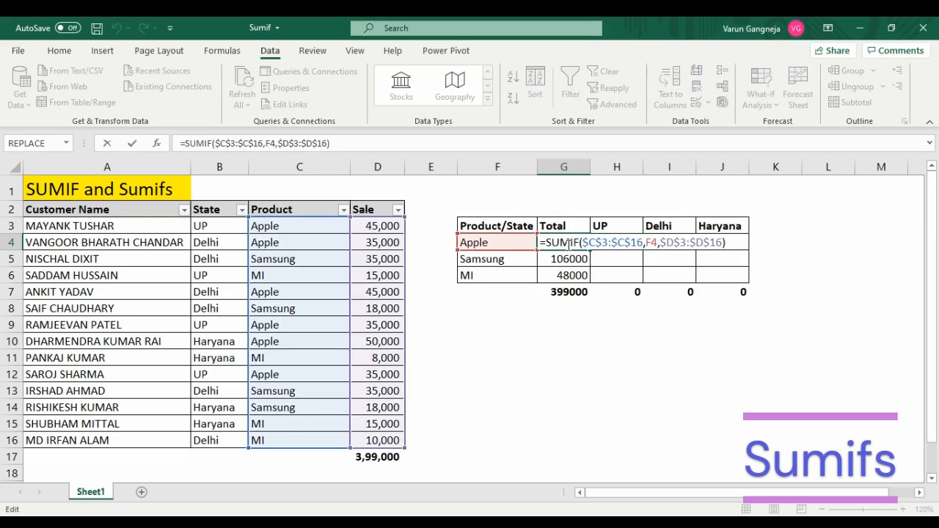
left_click(618, 242)
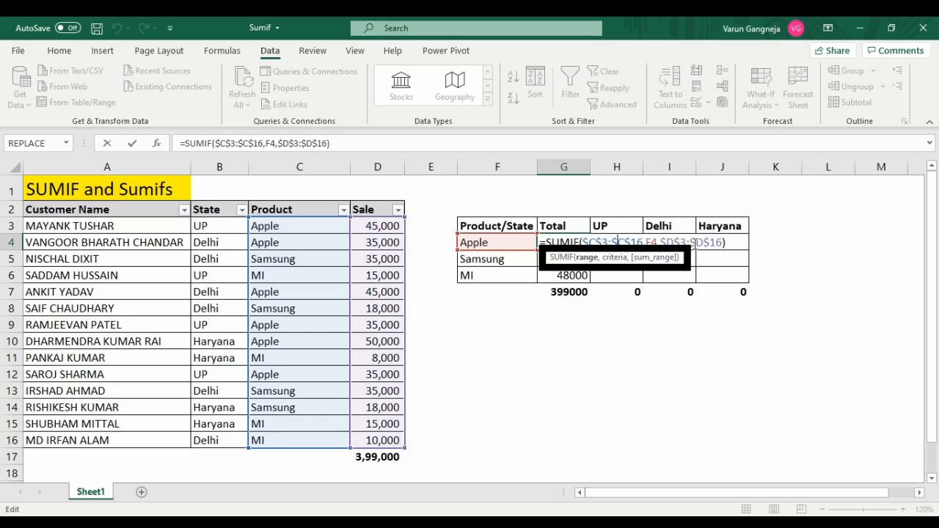
key("Tab")
Start a SUMIFS formula in H4 with the absolute Sale range $D$3:$D$16 as its sum range
type("=su")
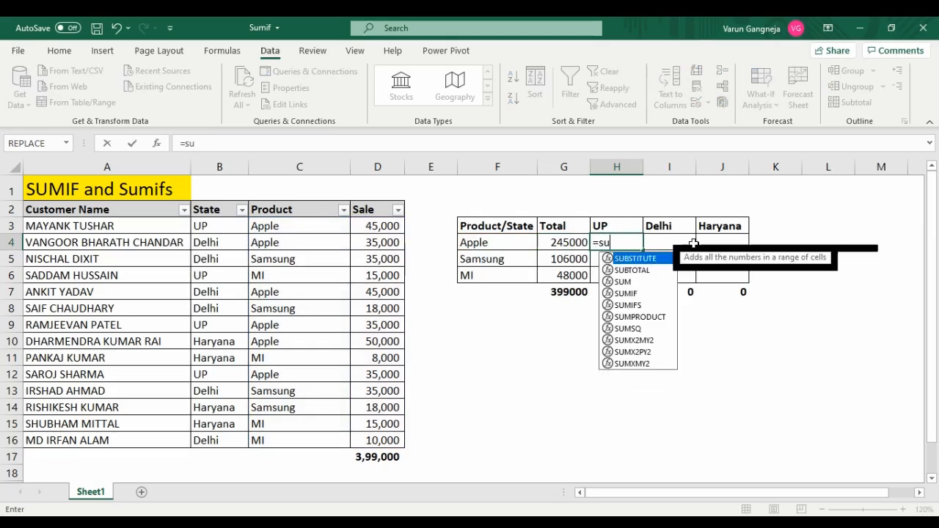
type("mifs(")
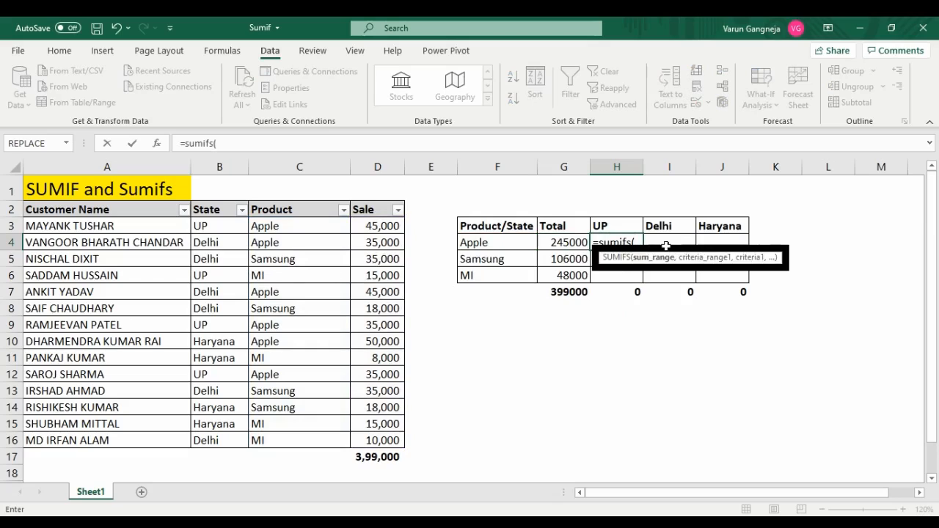
left_click(373, 225)
key("ctrl+shift+Down")
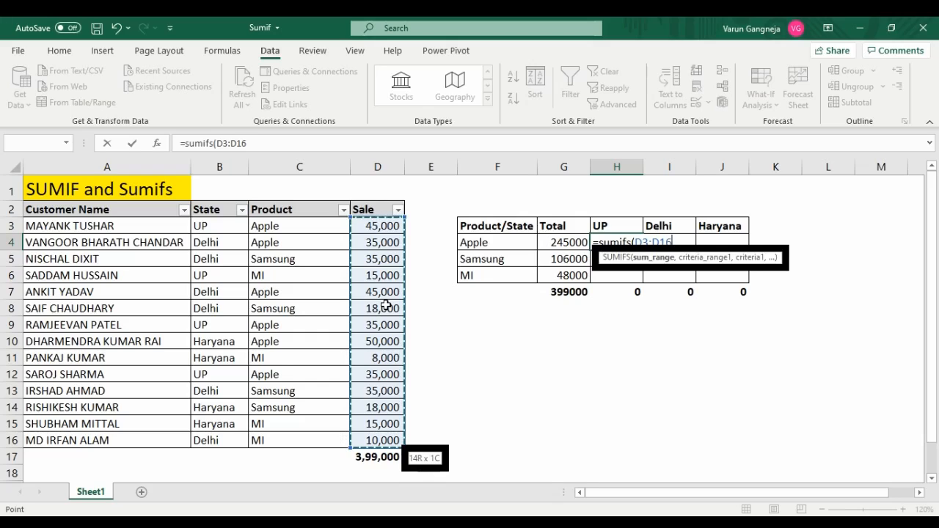
key("F4")
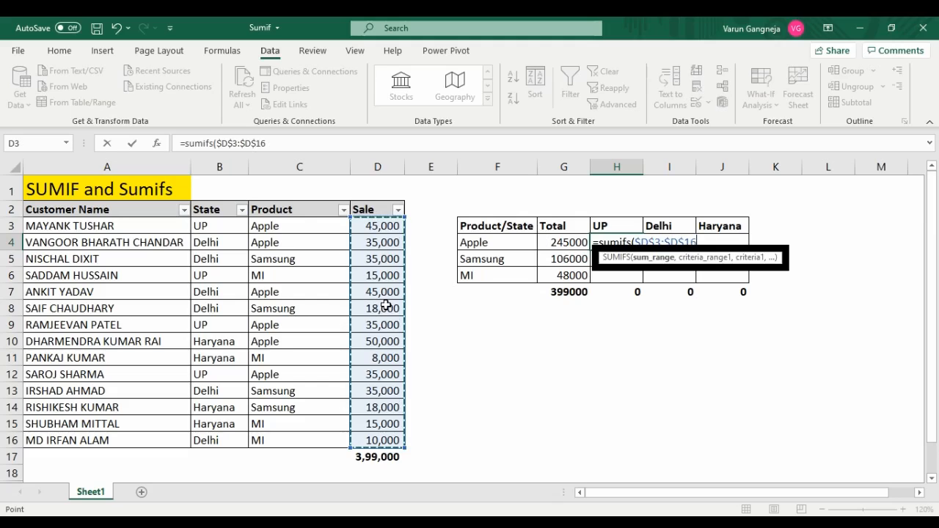
type(",")
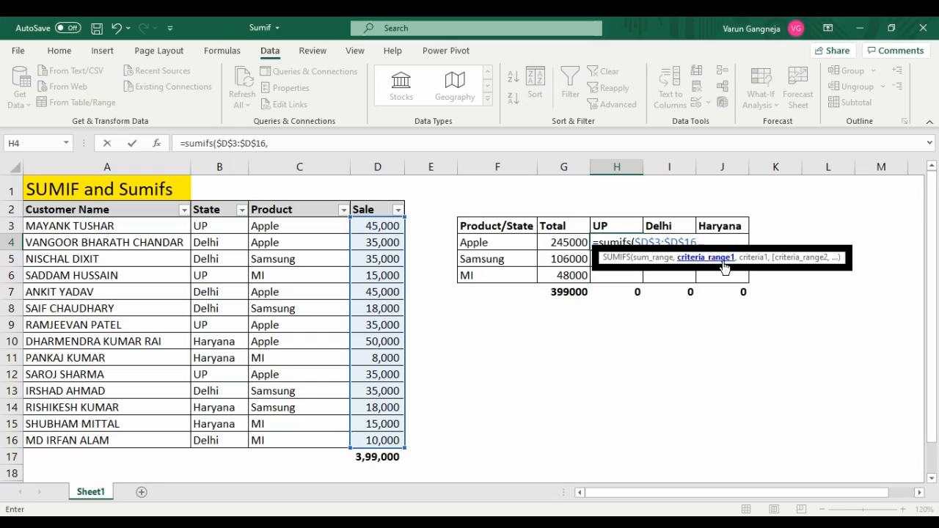
Add the Product range C3:C16 as the first criteria range and F4 (Apple) as its criterion
left_click(316, 228)
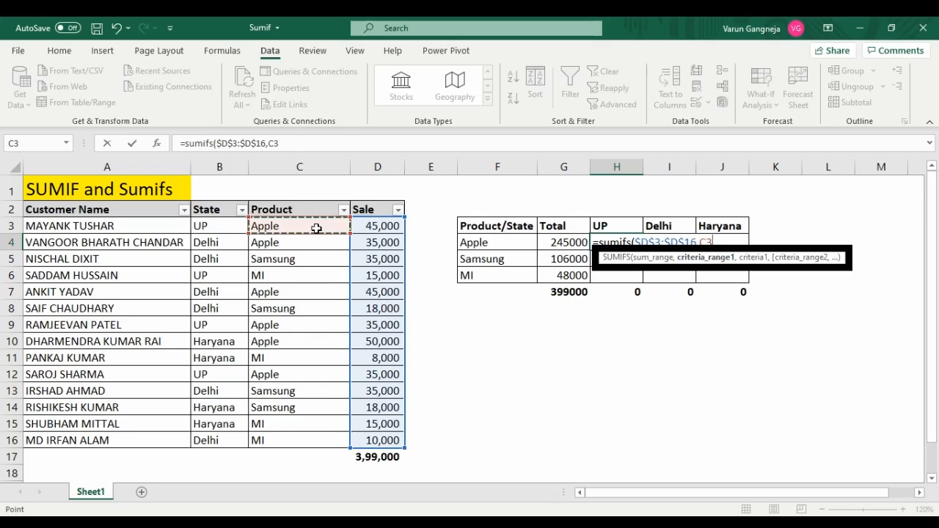
key("ctrl+shift+Down")
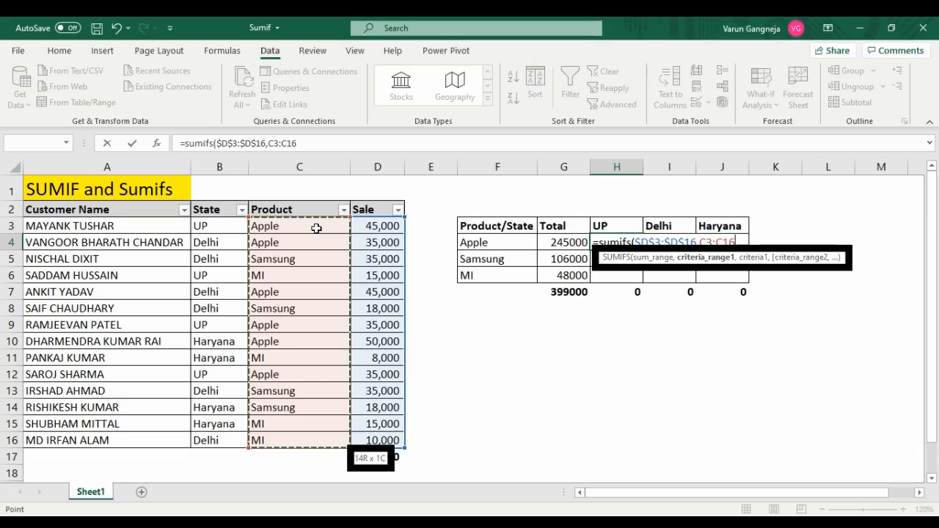
type(",")
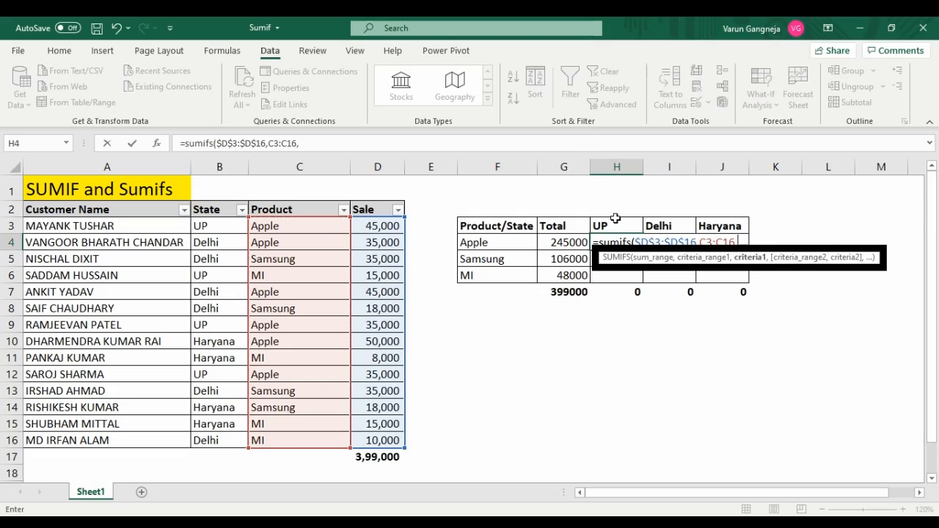
left_click(480, 248)
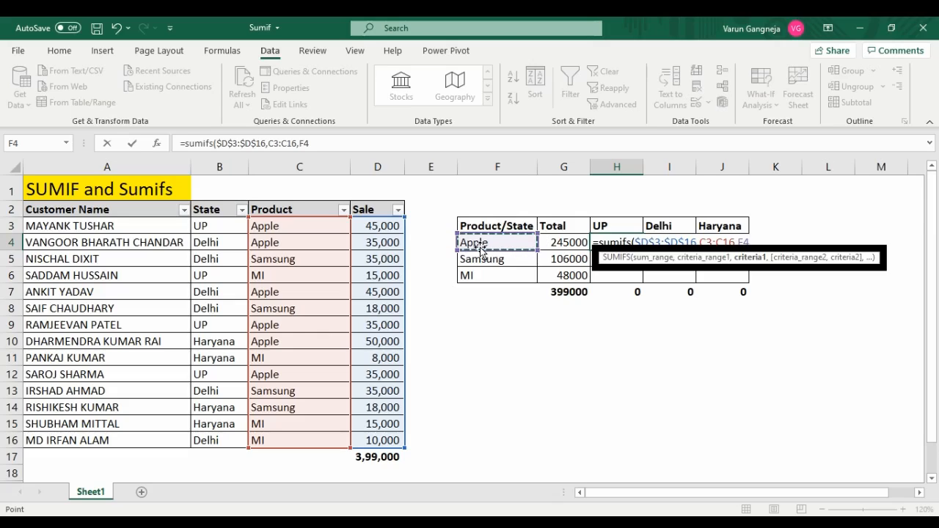
Make the Product criteria range in the H4 formula absolute as $C$3:$C$16
left_click(711, 241)
key("shift+Right")
key("shift+Right")
key("shift+Right")
key("shift+Right")
key("shift+Right")
key("shift+Right")
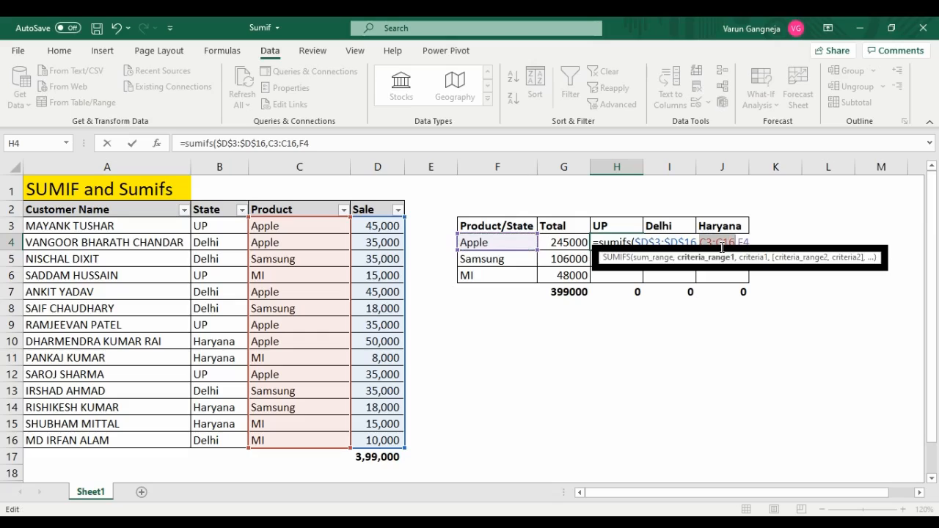
key("F4")
key("End")
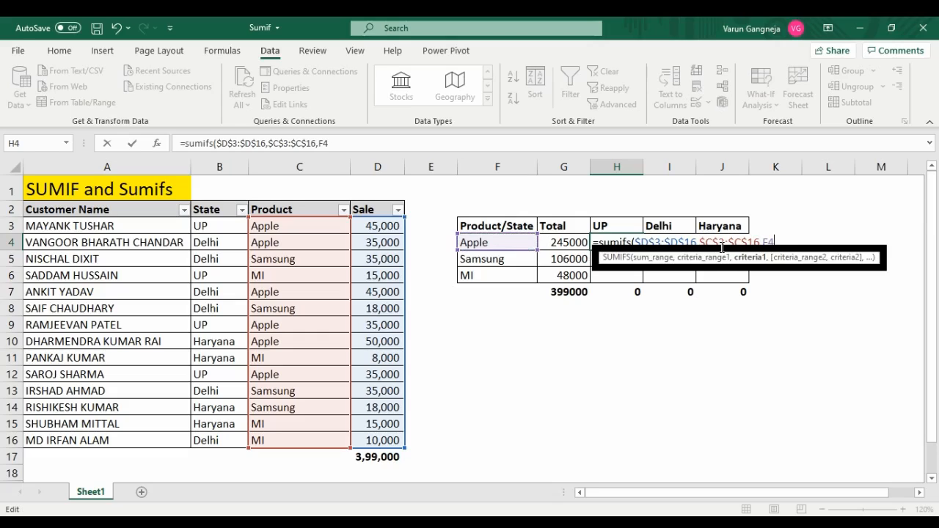
key("shift+Left")
key("shift+Left")
key("Right")
Complete the H4 formula with the absolute State range $B$3:$B$16 and H3 (UP) as the second criterion
type(",")
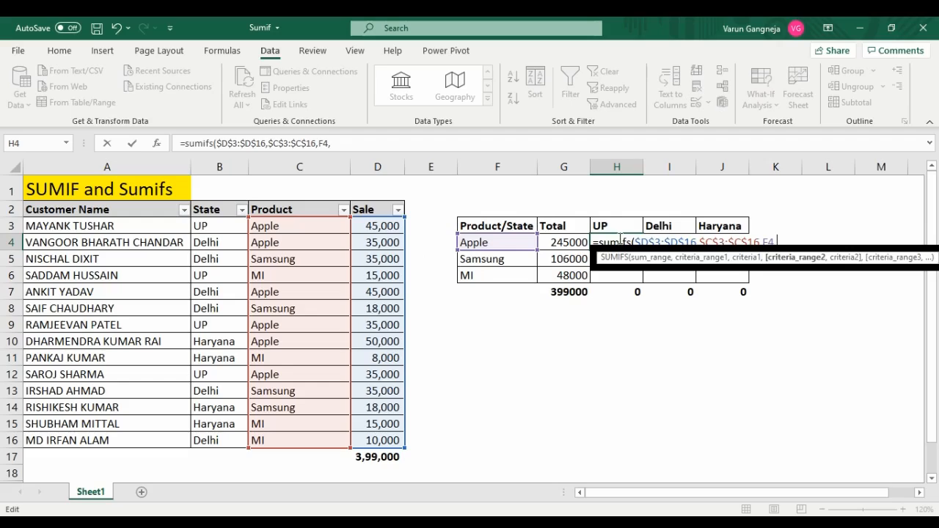
left_click(205, 228)
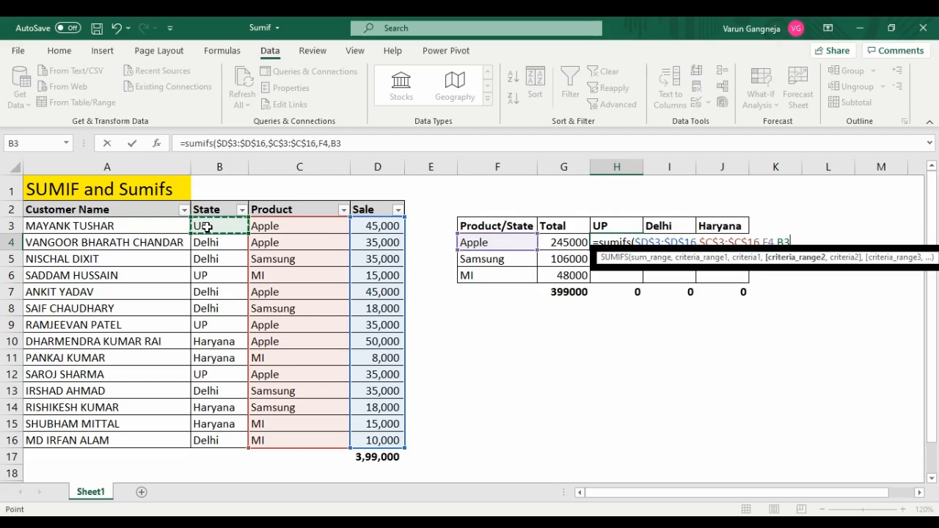
key("ctrl+shift+Down")
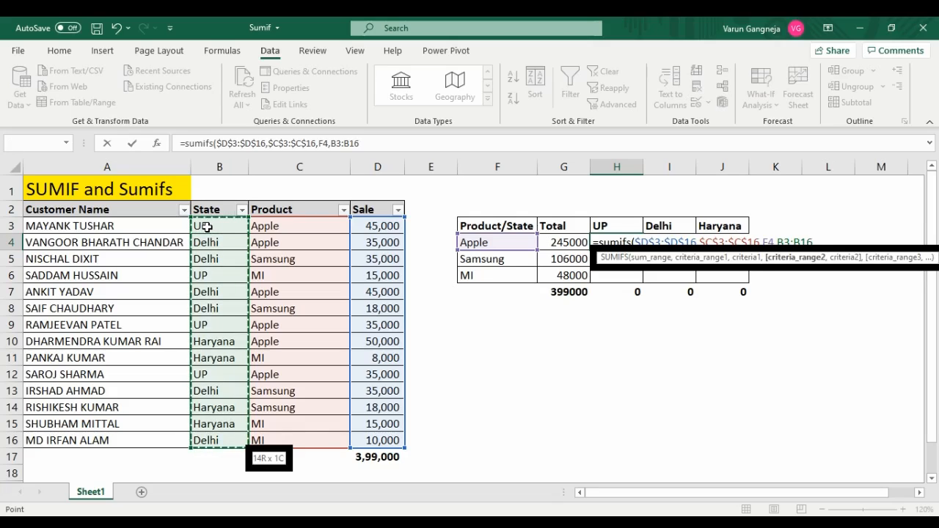
key("F4")
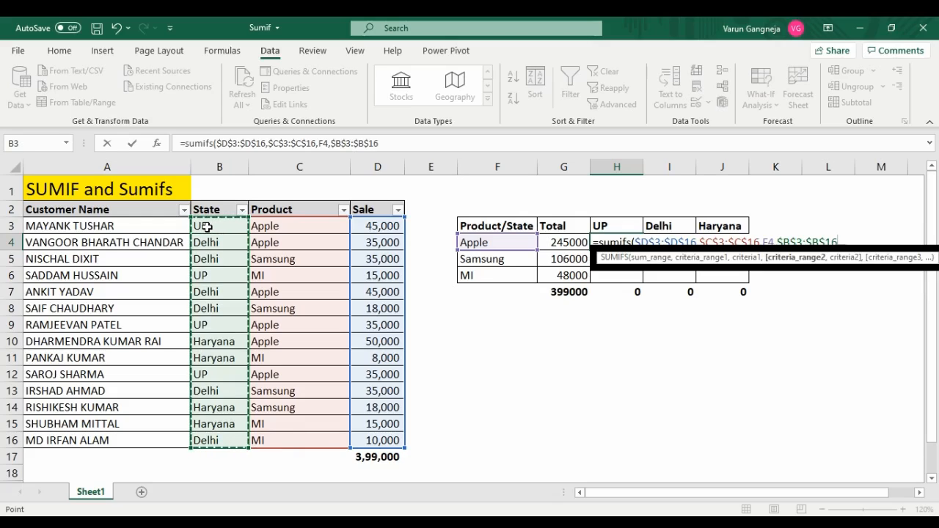
type(",")
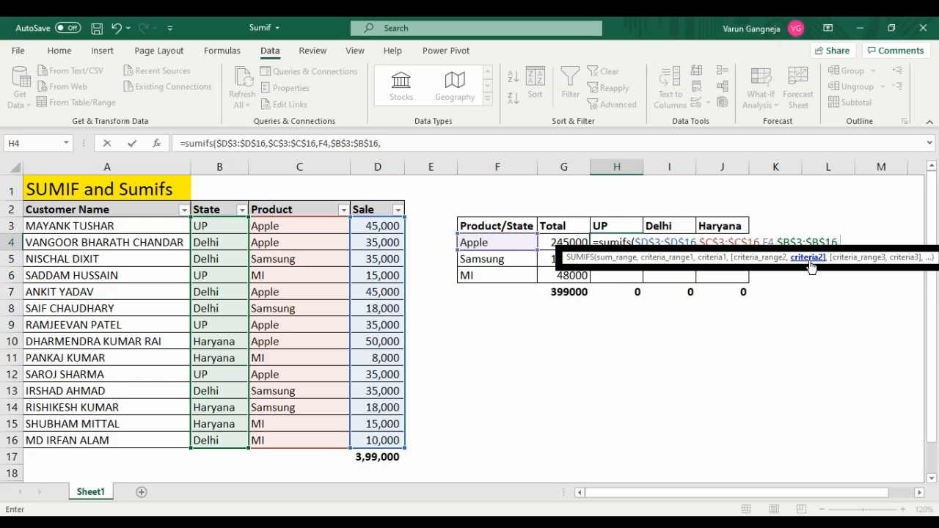
left_click(623, 226)
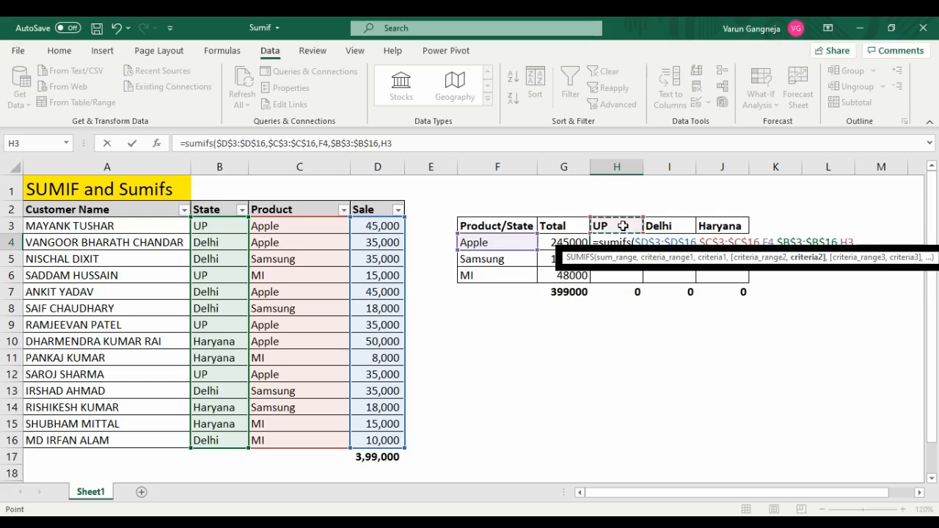
type(")")
key("ctrl+Return")
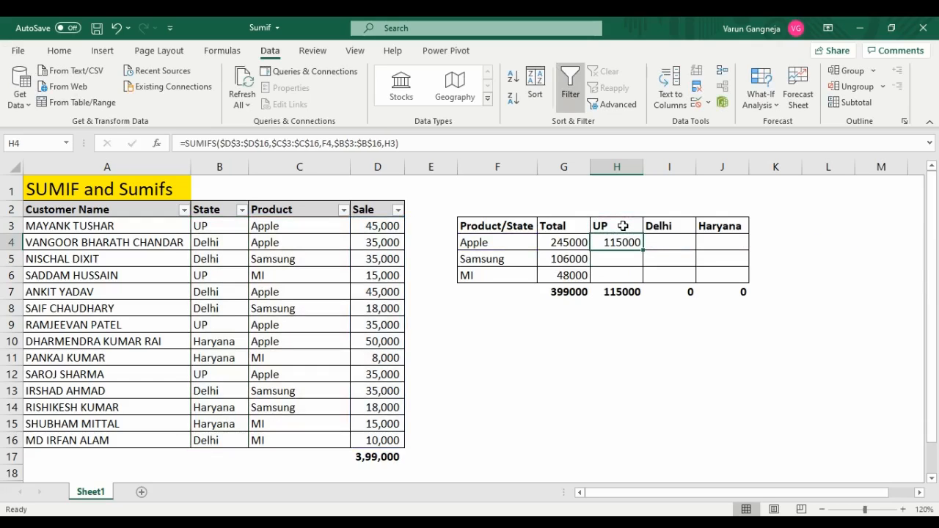
Compare the SUMIFS formula in H4 with the SUMIF formula in G4
key("F2")
key("Escape")
key("Left")
key("Left")
key("Right")
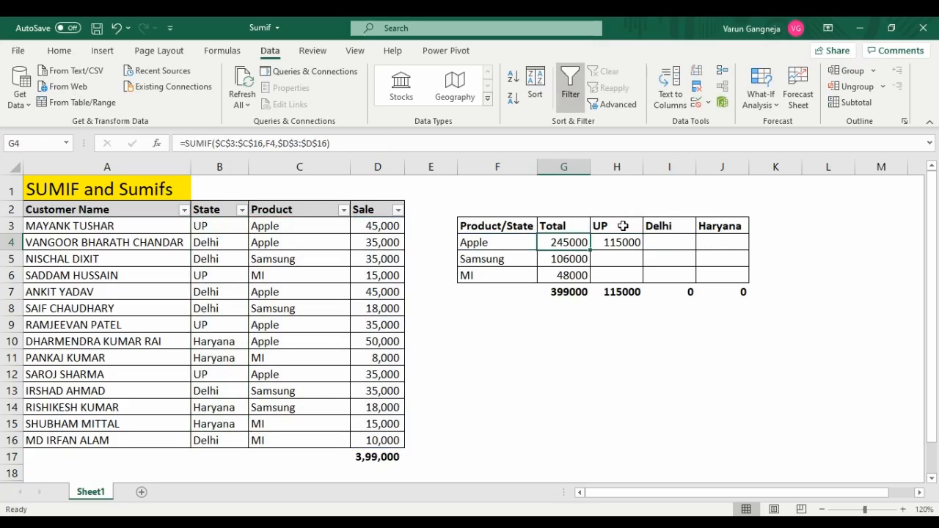
key("F2")
key("Escape")
Check the Sale values D3:D16 against the ranges and criteria referenced by the SUMIFS formula in H4
key("Left")
key("Left")
key("Left")
key("Up")
key("ctrl+shift+Down")
key("shift+Up")
key("Right")
key("Right")
key("Right")
key("Down")
key("Right")
key("F2")
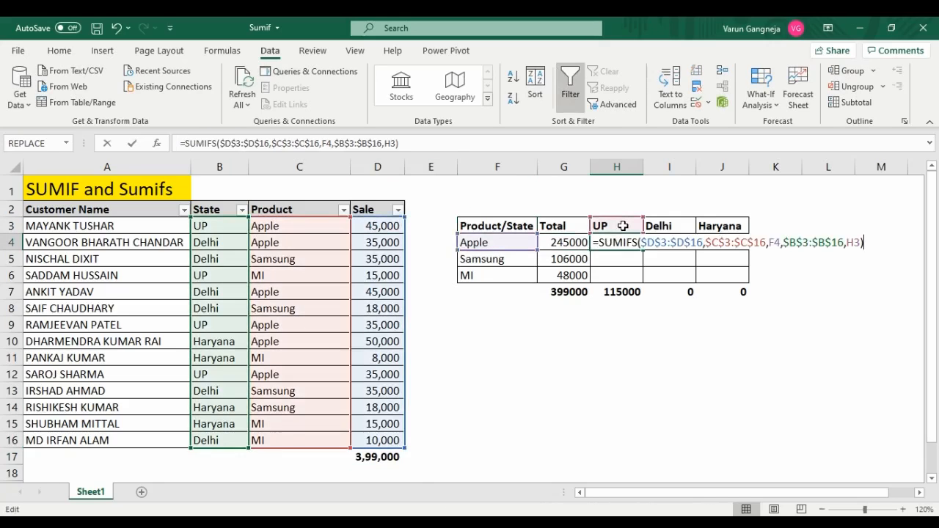
key("Escape")
key("F2")
key("Escape")
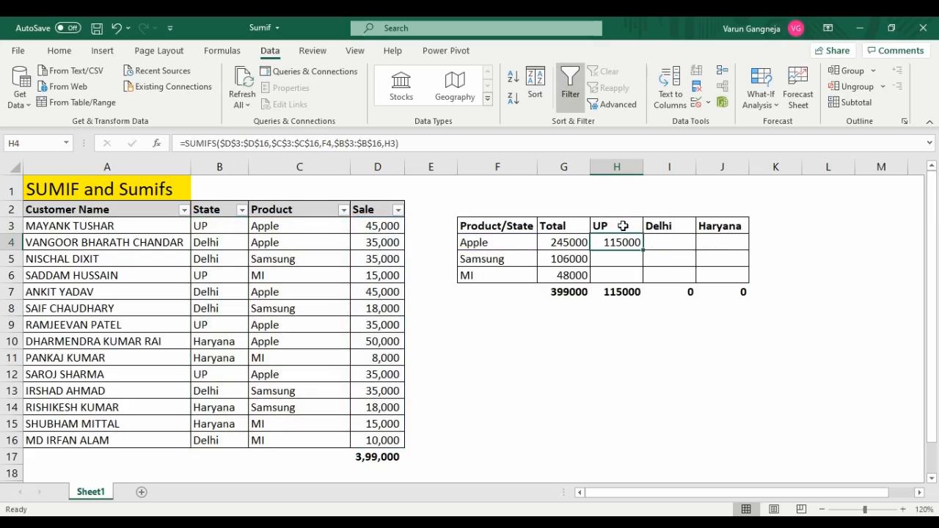
Filter the sales table's Product column to show only Apple
key("Left")
key("Left")
key("Left")
key("Left")
key("Up")
key("Up")
key("Left")
key("alt+Down")
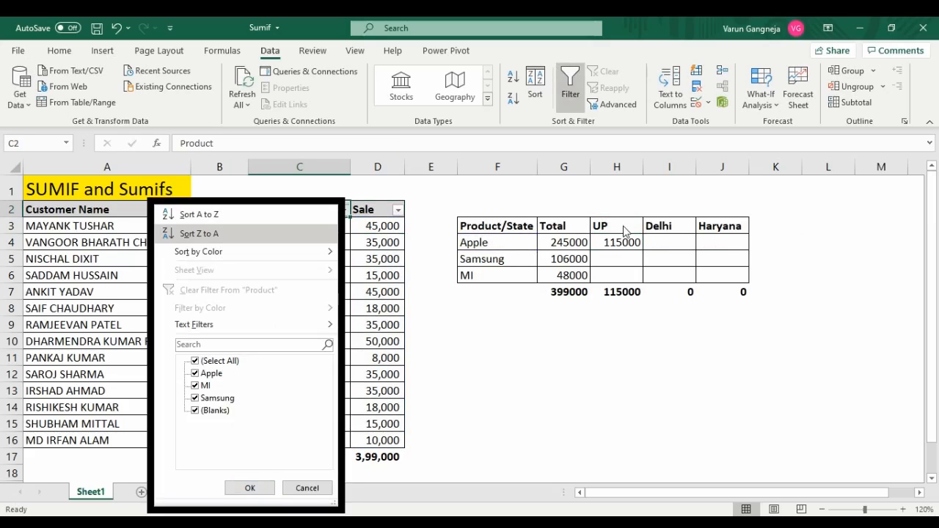
key("Tab")
key("space")
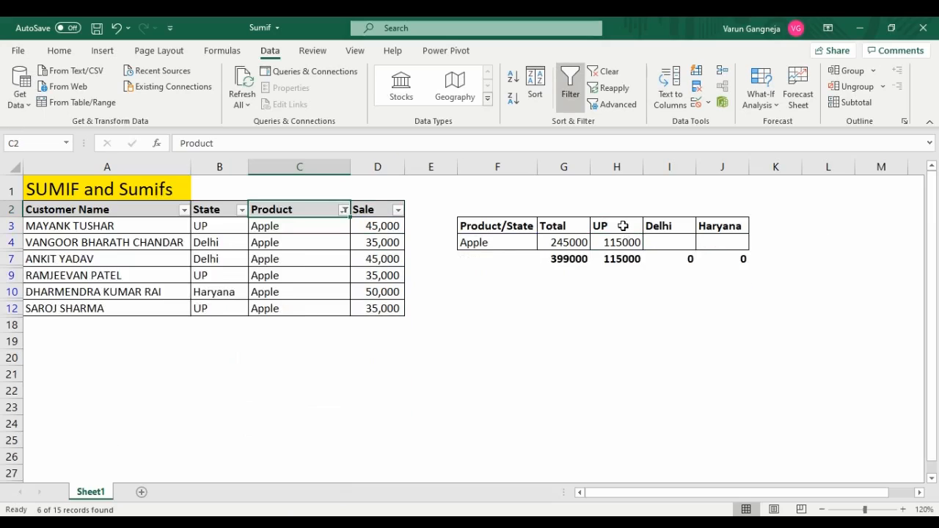
Select the visible Apple sales in the Sale column and compare their sum with the Apple total in G4
key("Right")
key("Down")
key("ctrl+shift+Down")
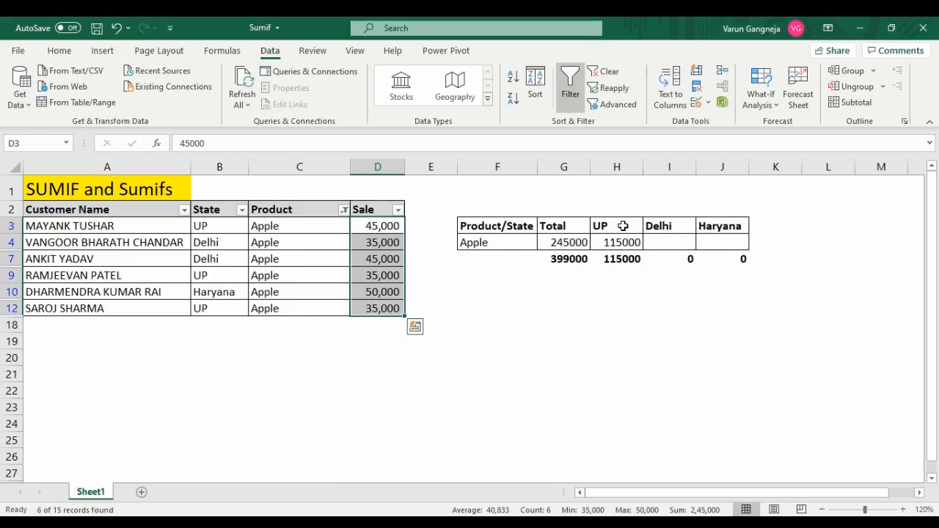
key("Right")
key("Right")
key("Right")
key("Down")
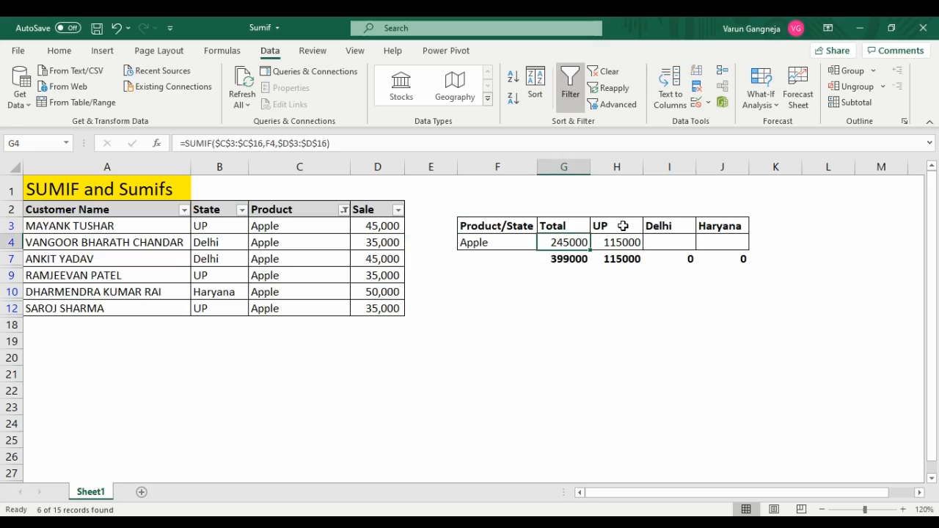
Filter the State column of the Apple rows to show only UP
key("Left")
key("Left")
key("Left")
key("Up")
key("Up")
key("Left")
key("Left")
key("alt+Down")
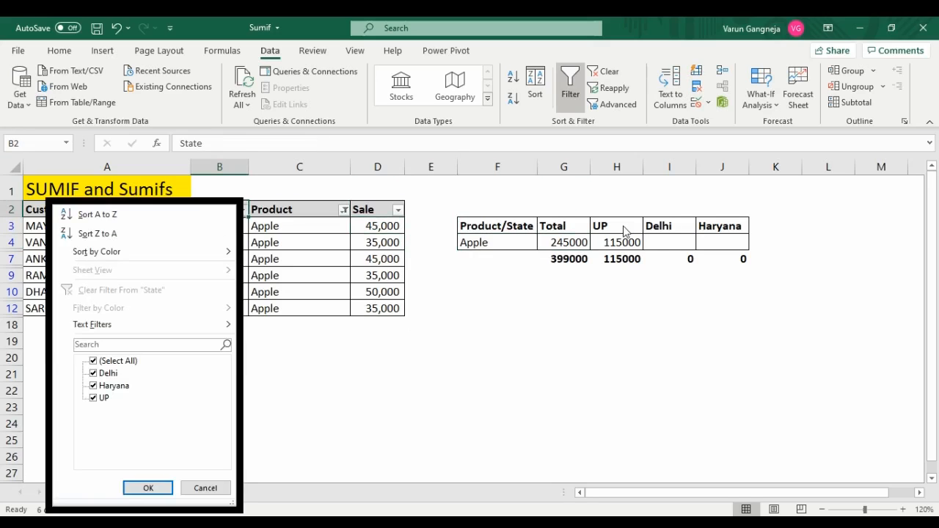
key("Tab")
key("space")
key("Down")
key("Down")
key("Down")
key("space")
key("Return")
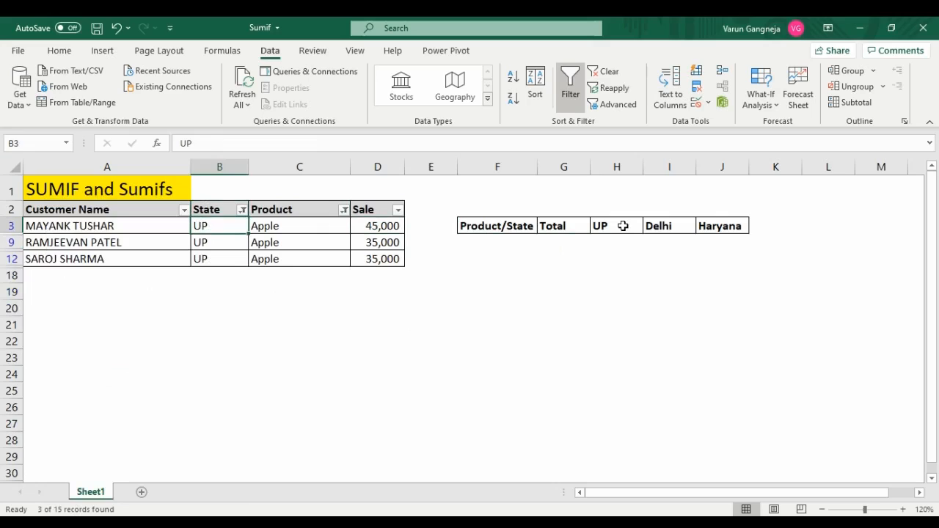
Select the filtered Sale values for Apple in UP to check their sum
key("Right")
key("Right")
key("ctrl+shift+Down")
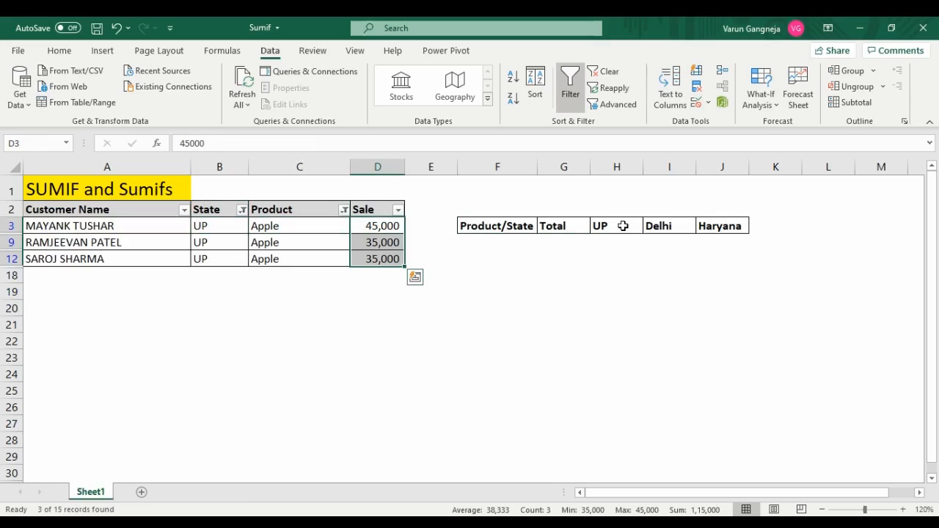
Clear all filters from the sales table and recheck the SUMIFS formula in H4
key("alt+a")
key("c")
key("Down")
key("Right")
key("Right")
key("Right")
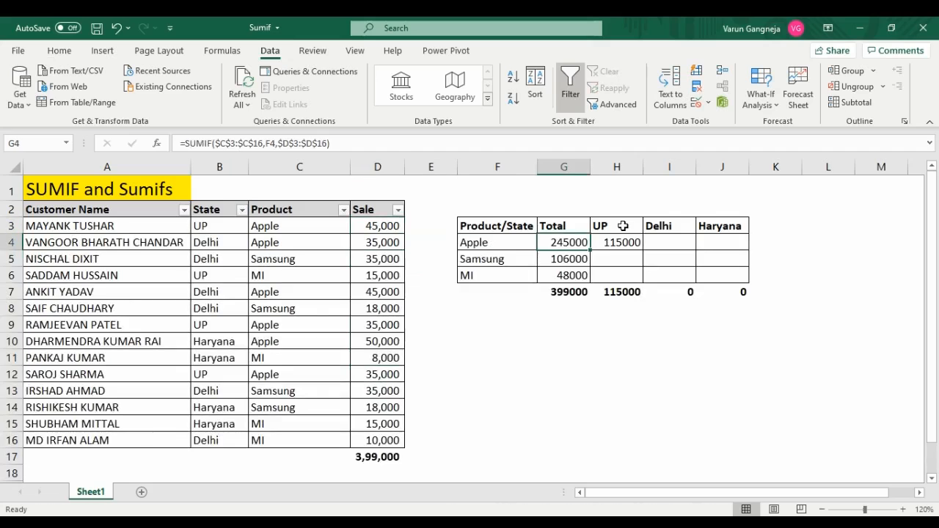
key("Right")
key("F2")
key("Escape")
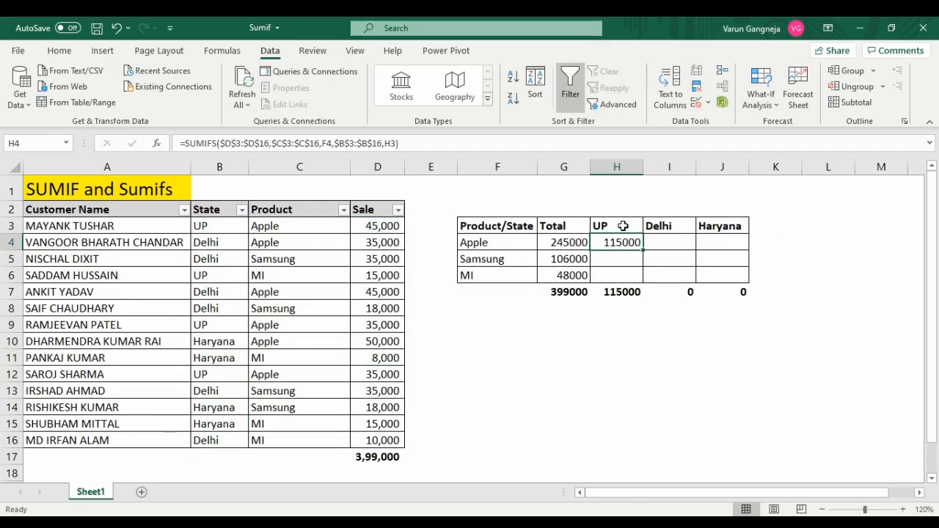
Review the SUMIF formulas of the three products in the Total column, G4:G6
key("Right")
key("Left")
key("Left")
key("F2")
key("Return")
key("F2")
key("Return")
key("F2")
key("Return")
key("Up")
key("Up")
key("Up")
key("F2")
key("Tab")
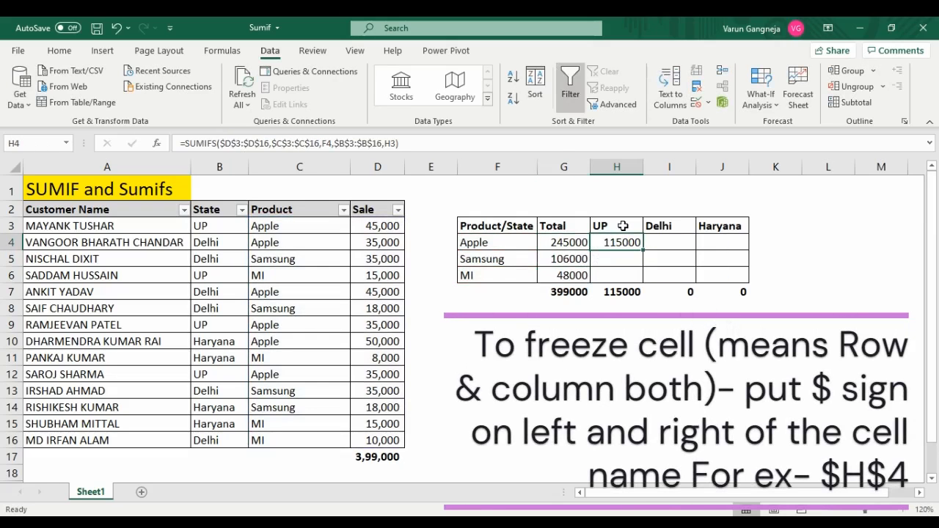
Examine the references in H4's SUMIFS formula, highlighting the product criteria range $C$3:$C$16
key("F2")
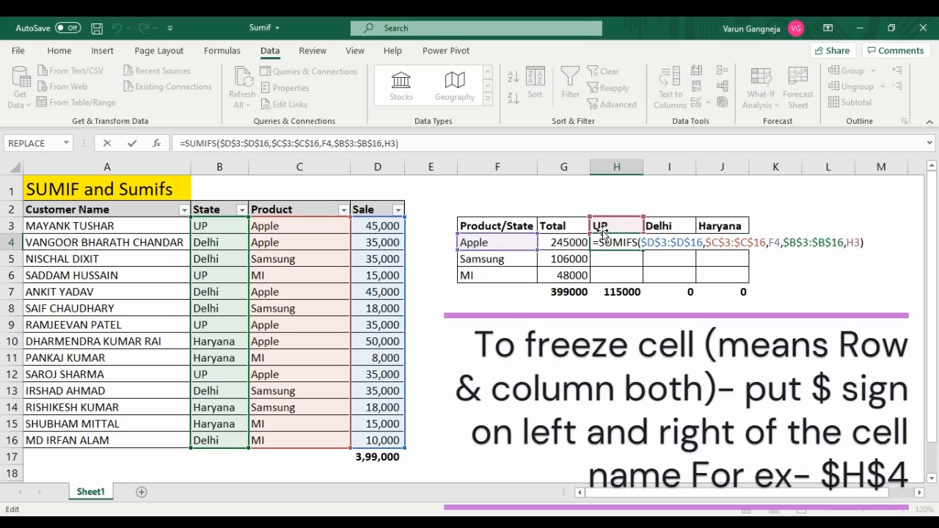
key("Left")
key("Left")
key("Left")
key("Left")
key("Left")
key("Left")
key("Left")
key("Left")
key("Left")
key("Left")
key("Left")
key("Left")
key("Left")
key("Left")
key("Left")
key("Left")
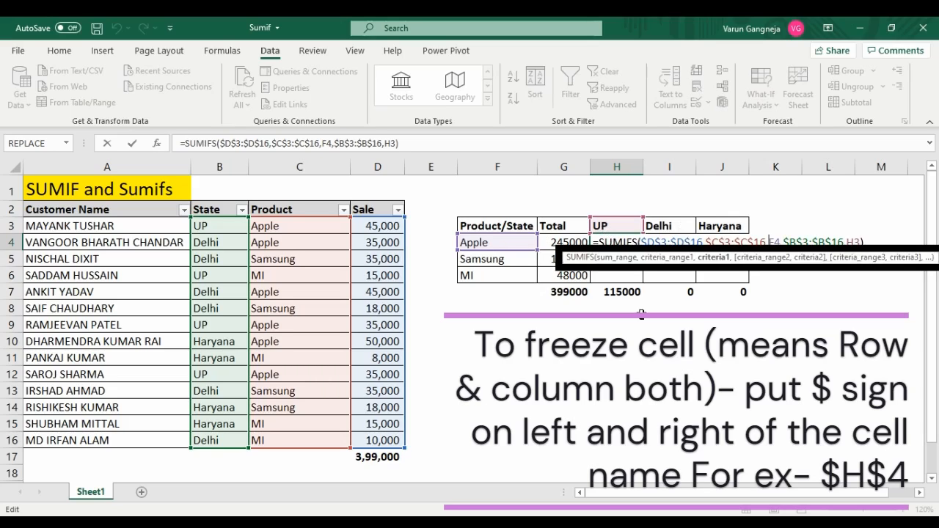
key("Left")
key("shift+Left")
key("shift+Left")
key("shift+Left")
key("shift+Left")
key("shift+Left")
key("shift+Left")
key("shift+Left")
key("shift+Left")
key("shift+Left")
key("shift+Left")
key("shift+Left")
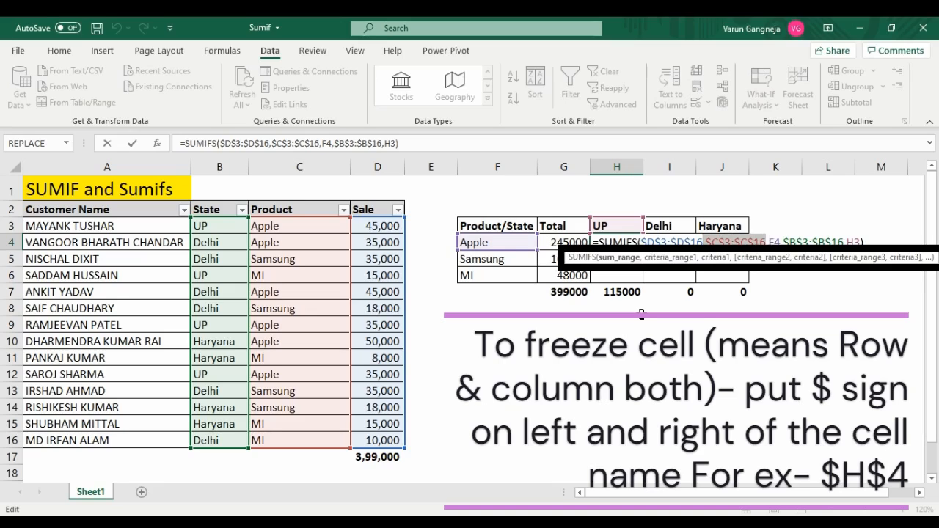
key("ctrl+Return")
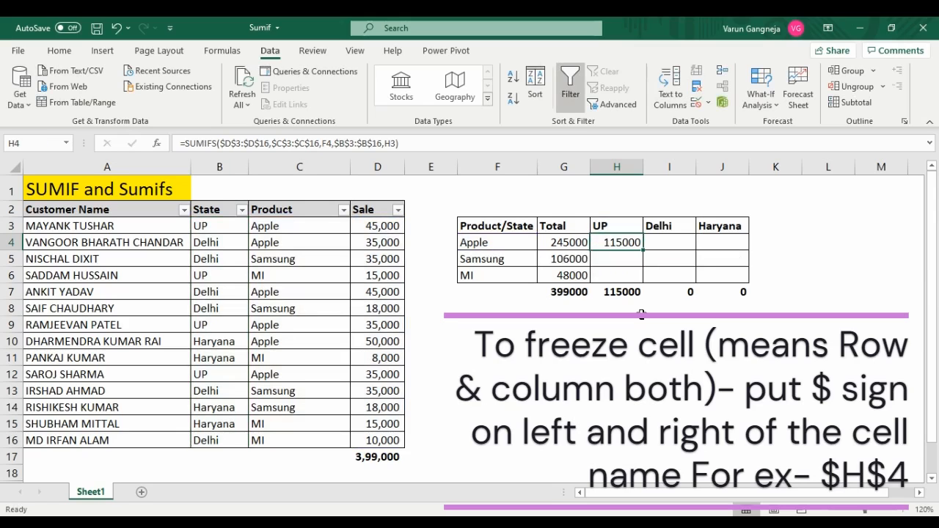
Inspect the product criterion reference F4 in the SUMIFS formula of cell H4
key("F2")
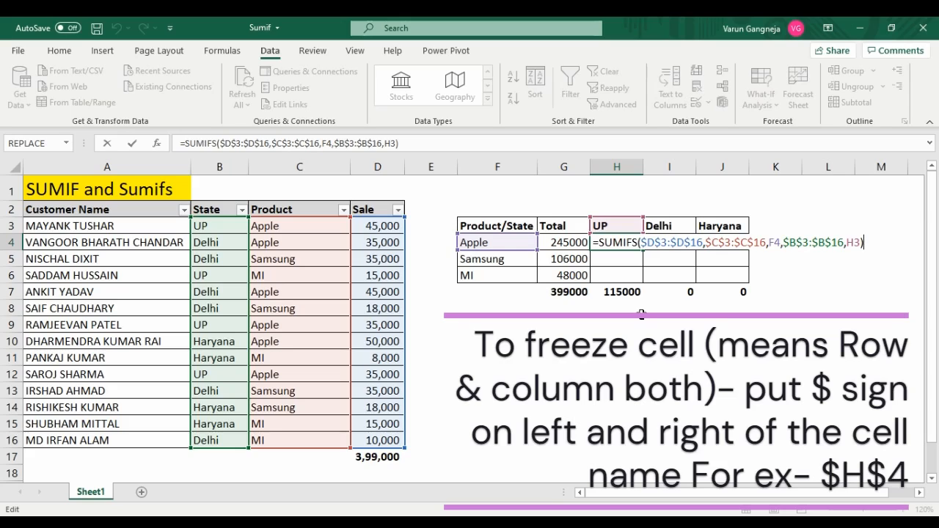
key("Left")
key("Left")
key("Left")
key("Left")
key("Left")
key("Left")
key("Left")
key("Left")
key("Left")
key("Left")
key("Left")
key("Left")
key("Left")
key("Left")
key("Left")
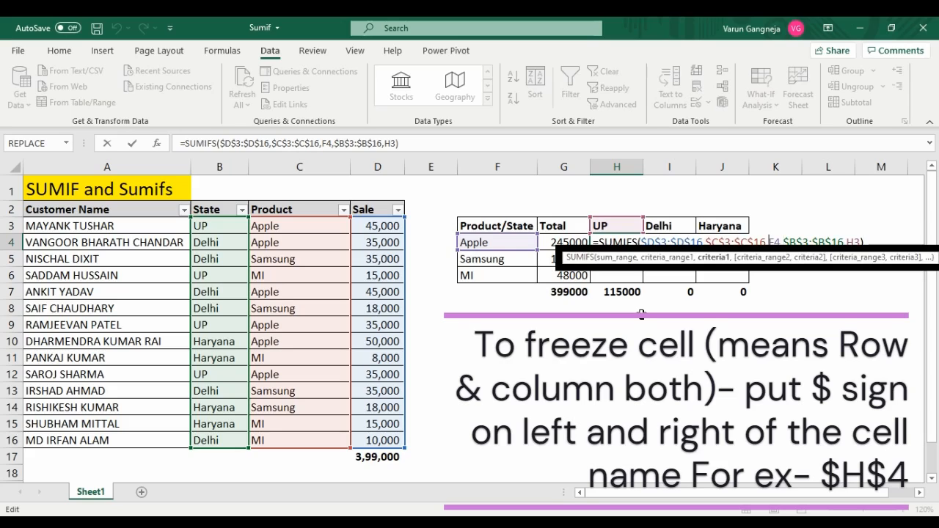
key("Escape")
key("Left")
key("Left")
key("Left")
key("Right")
key("Right")
key("Right")
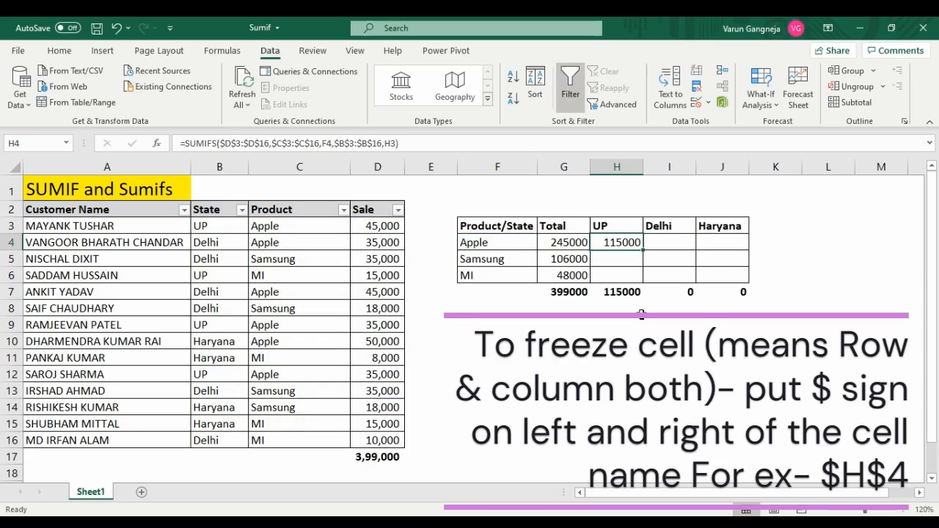
Try copying the SUMIFS formula from H4 to H5 and check its criteria references
key("ctrl+c")
key("Down")
key("ctrl+v")
key("Escape")
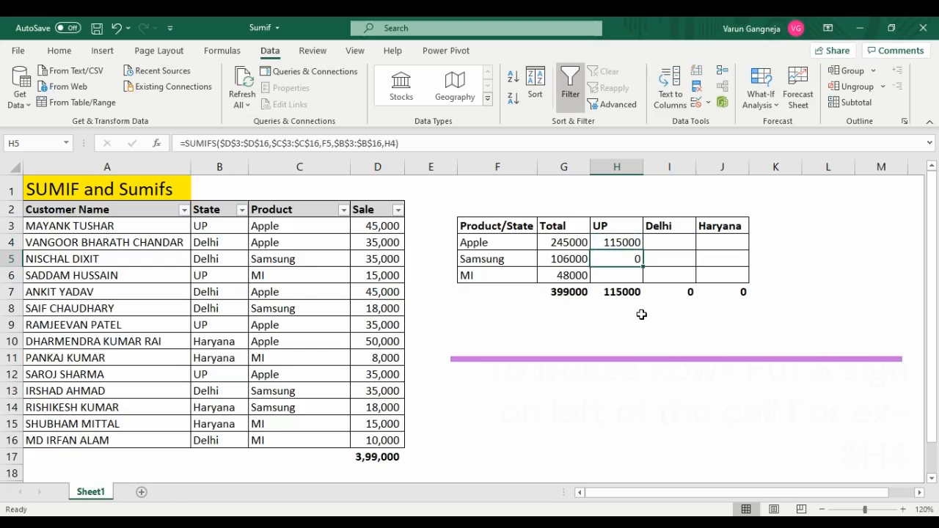
key("F2")
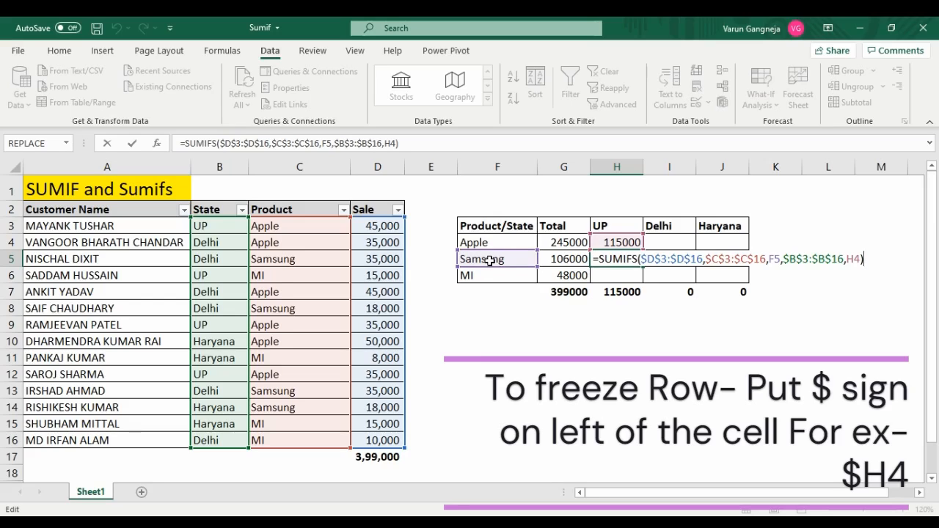
left_click(772, 260)
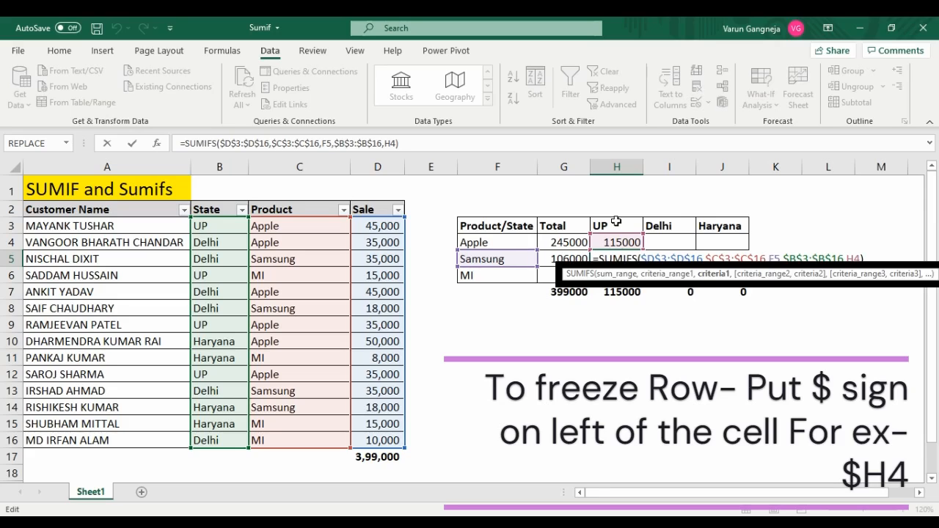
Compare the criteria references in H4's SUMIFS formula with the product names in column F and the state headers in row 3
key("shift+Return")
key("F2")
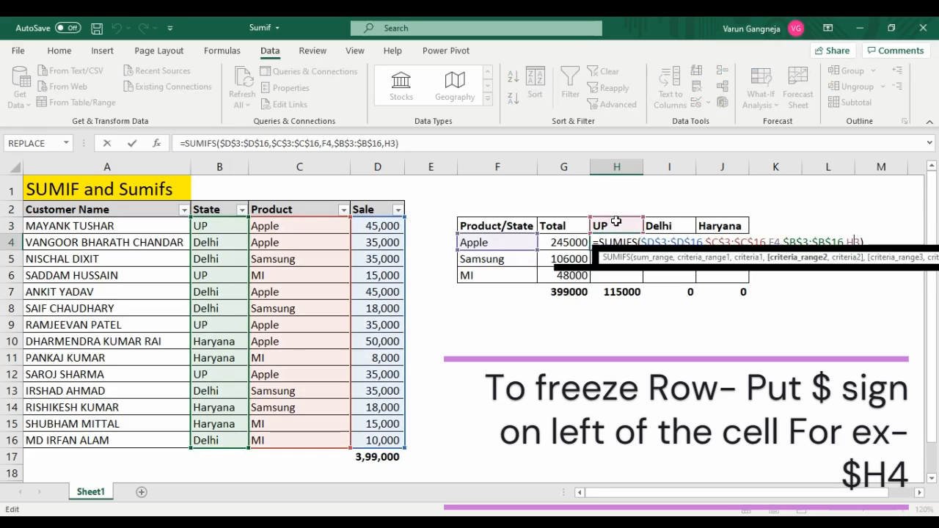
key("Left")
key("Left")
key("Left")
key("Left")
key("Left")
key("Left")
key("Left")
key("Left")
key("Left")
key("Left")
key("Left")
key("Left")
key("Left")
key("Left")
key("Left")
key("Left")
key("Left")
key("Left")
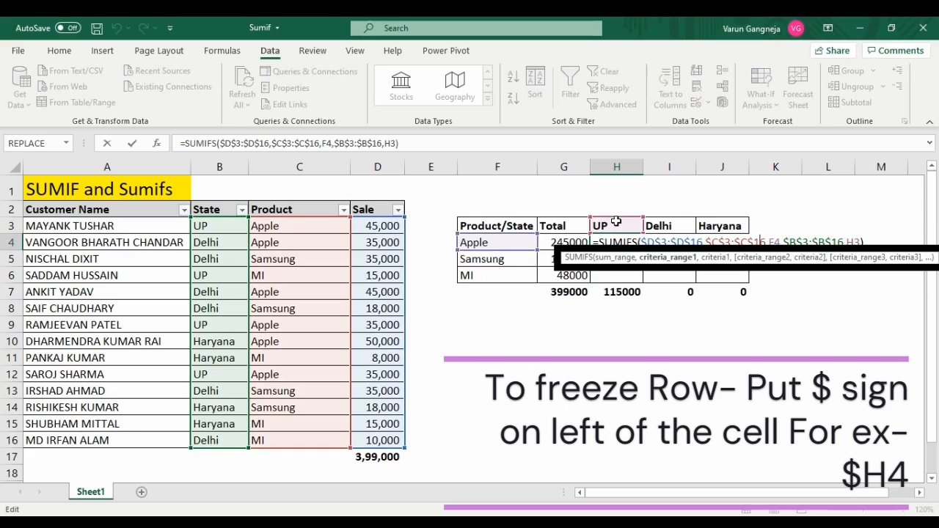
left_click_drag(480, 244, 486, 291)
key("ctrl+q")
key("Escape")
left_click_drag(600, 224, 656, 223)
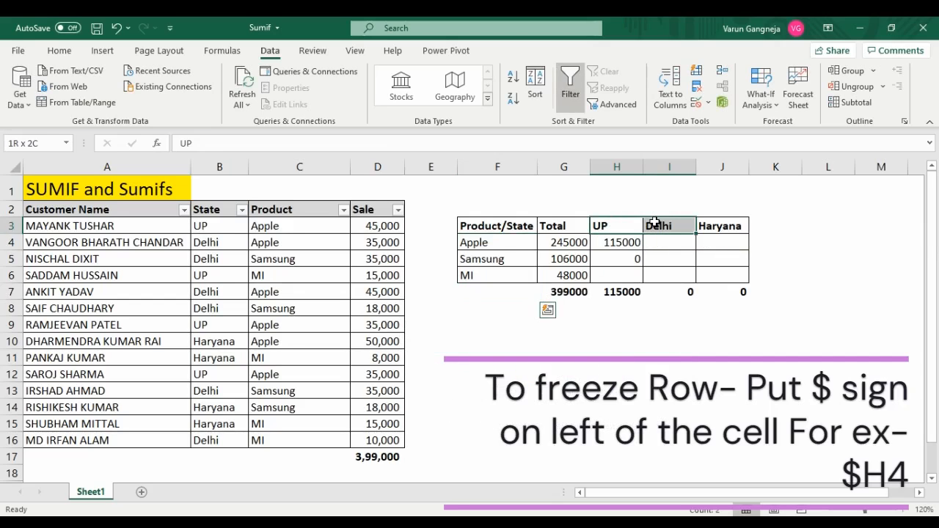
Lock the column of the product criterion in H4's SUMIFS formula by changing it to $F4
left_click(623, 243)
double_click(632, 242)
left_click(772, 242)
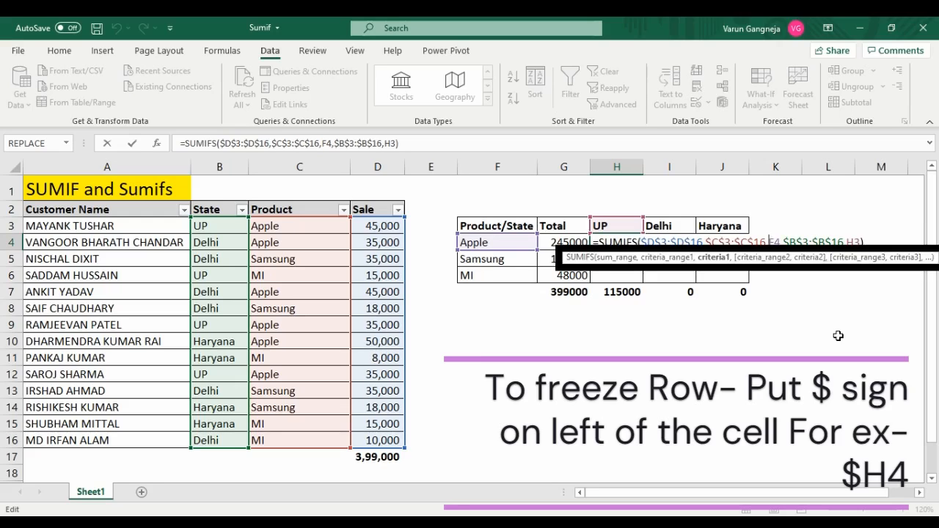
type("$")
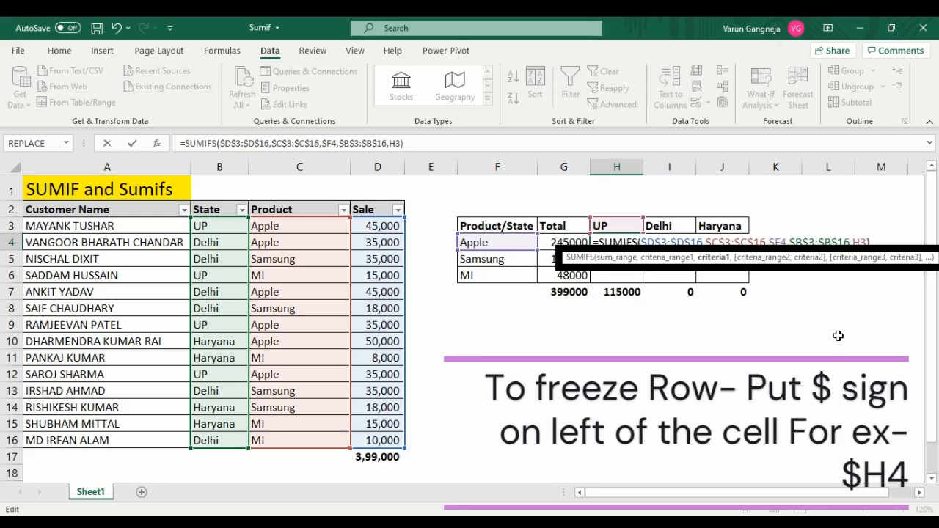
Lock the row of the state criterion in H4's SUMIFS formula as H$3 and commit the formula
key("Right")
key("Right")
key("Right")
key("Right")
key("Right")
key("Right")
key("Right")
key("Right")
key("Right")
key("Right")
key("Right")
key("Right")
key("Right")
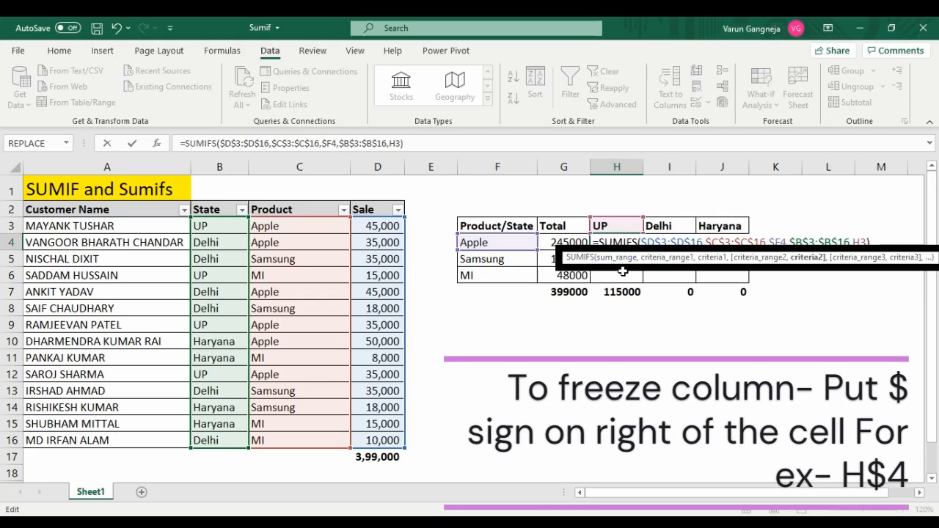
type("$")
key("Return")
Fill the SUMIFS formula from H4 down through H6 for Samsung and MI
key("Up")
left_click(623, 272, "shift")
key("ctrl+d")
Review the SUMIFS formulas in H4:H6, checking the locked $F and H$3 criteria references
double_click(622, 273)
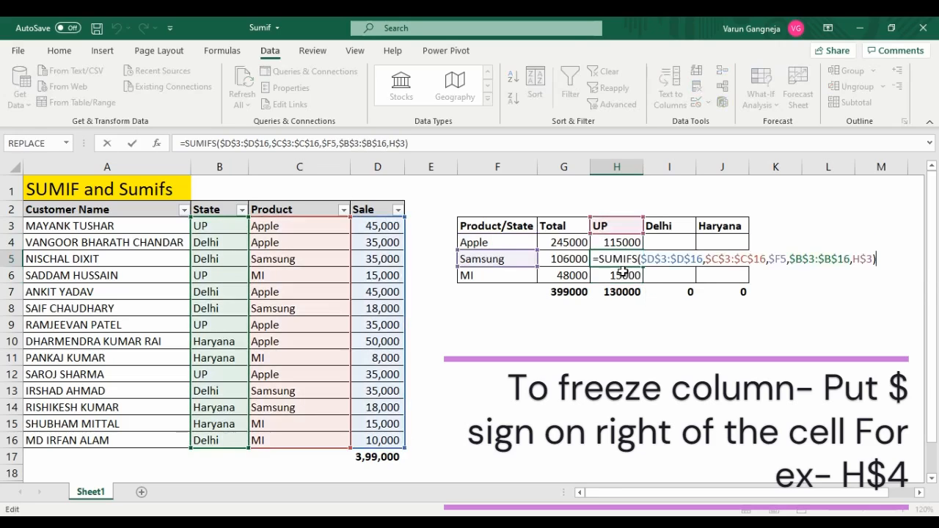
key("Escape")
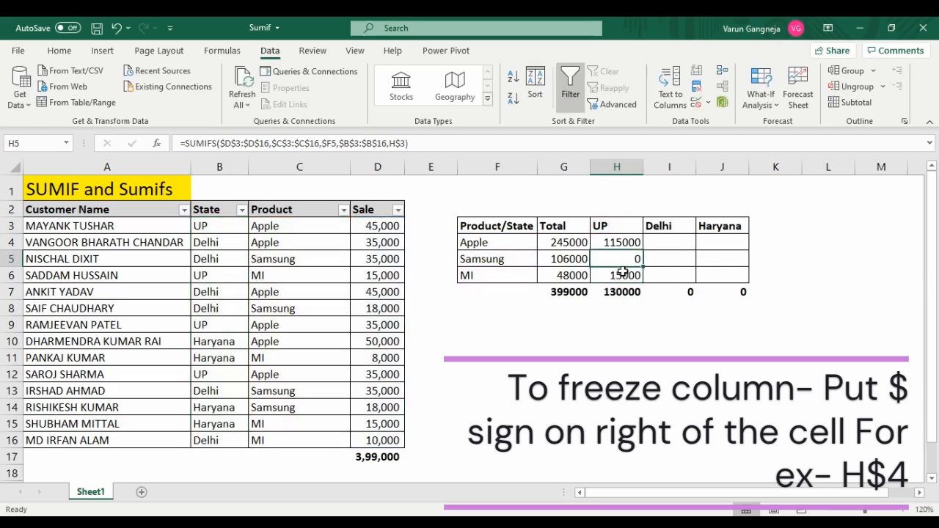
key("Up")
key("Up")
key("F2")
key("Left")
key("shift+Left")
key("shift+Left")
key("shift+Left")
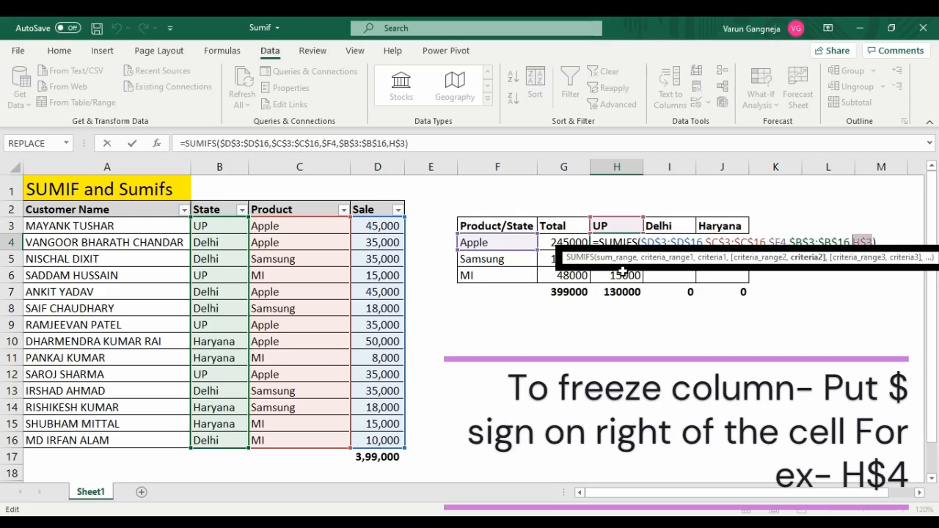
key("Escape")
key("F2")
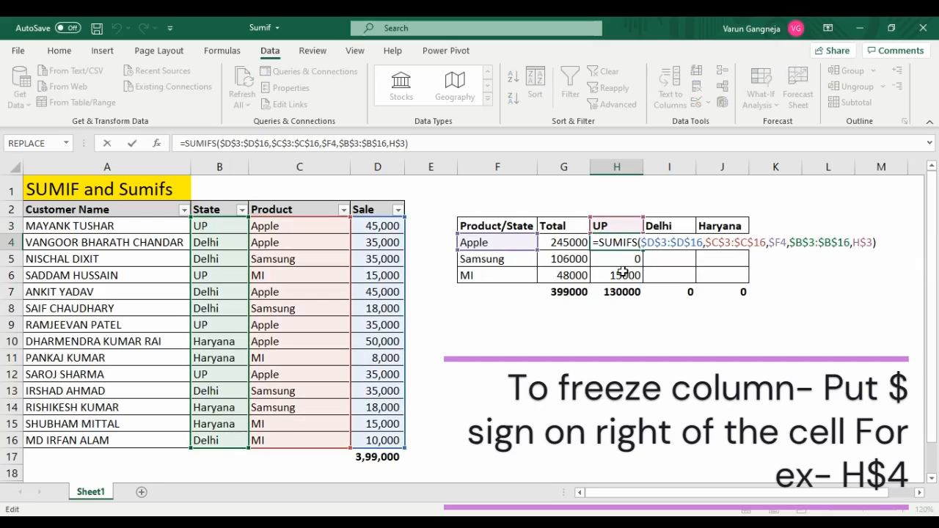
key("Escape")
key("Down")
key("F2")
key("Escape")
key("Down")
key("F2")
key("Escape")
key("Up")
key("Up")
Copy the Apple SUMIFS formula from H4 into I4 for Delhi and J4 for Haryana
key("ctrl+c")
key("Right")
key("ctrl+v")
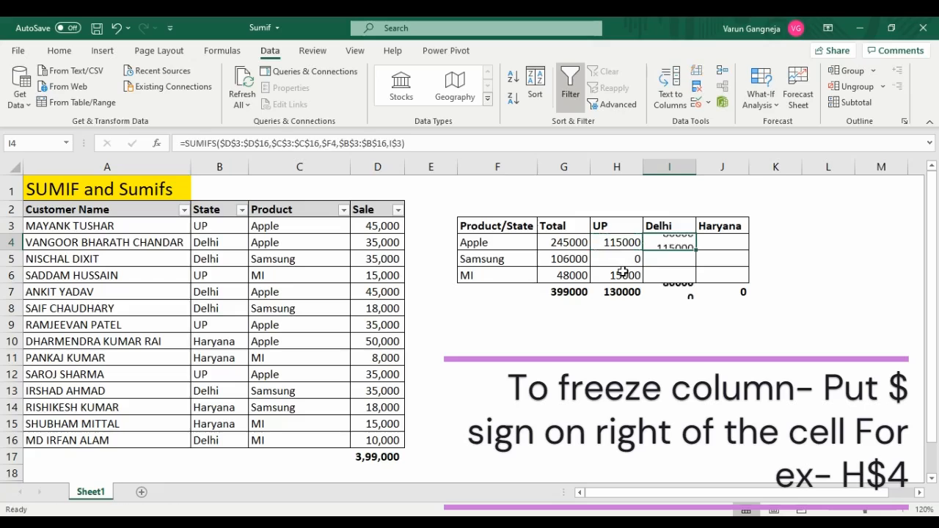
key("F2")
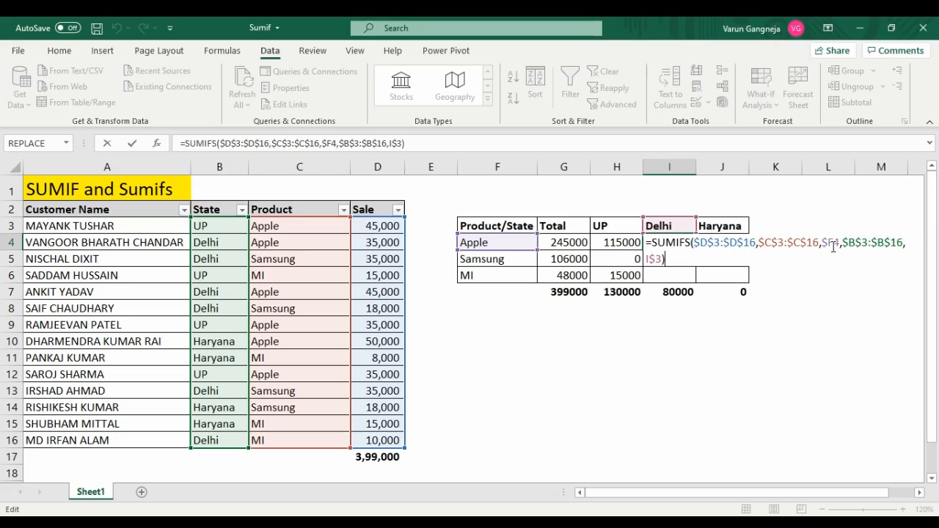
key("ctrl+Return")
key("ctrl+c")
key("Right")
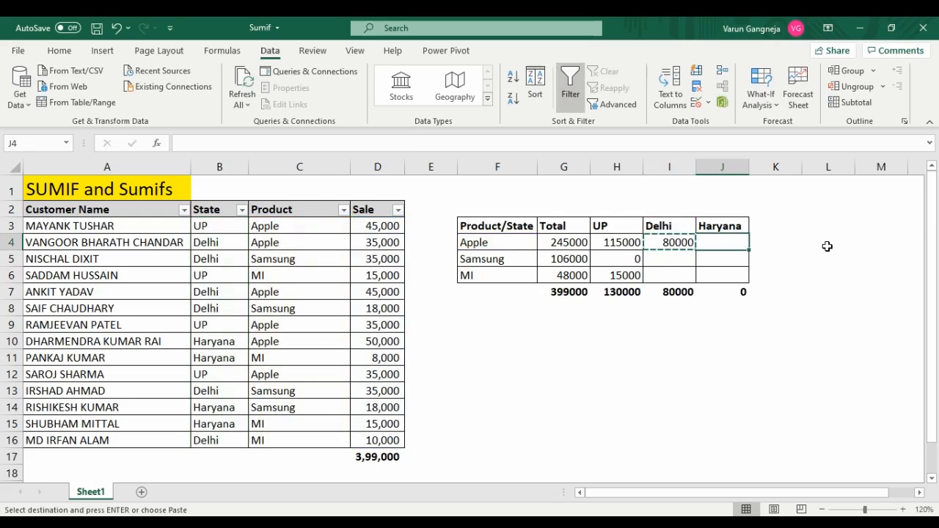
key("ctrl+v")
Fill the Apple row's SUMIFS formulas down through the Samsung and MI rows across H4:J6
key("shift+Left")
key("shift+Left")
key("shift+Down")
key("shift+Down")
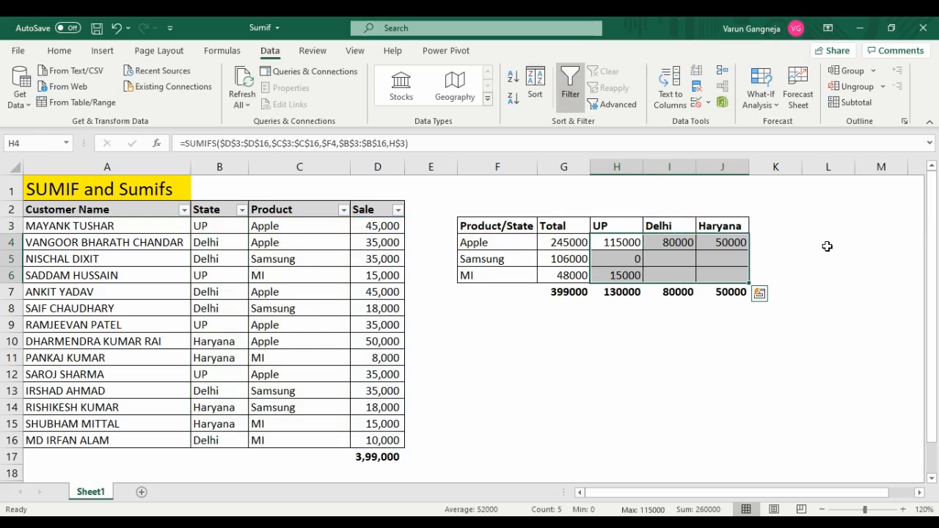
key("ctrl+d")
Check the criteria references of the filled SUMIFS formulas in the Samsung and MI rows
key("Down")
key("Down")
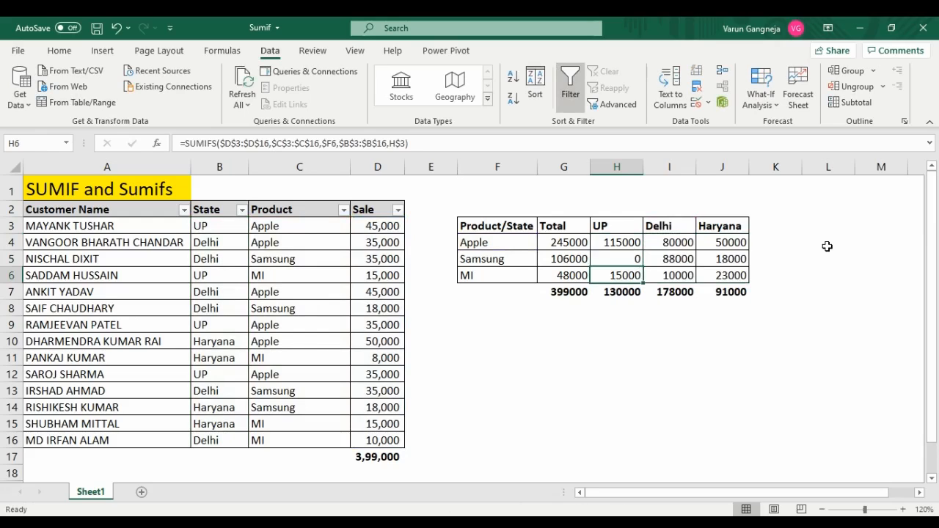
key("Right")
key("F2")
key("Escape")
key("Up")
key("F2")
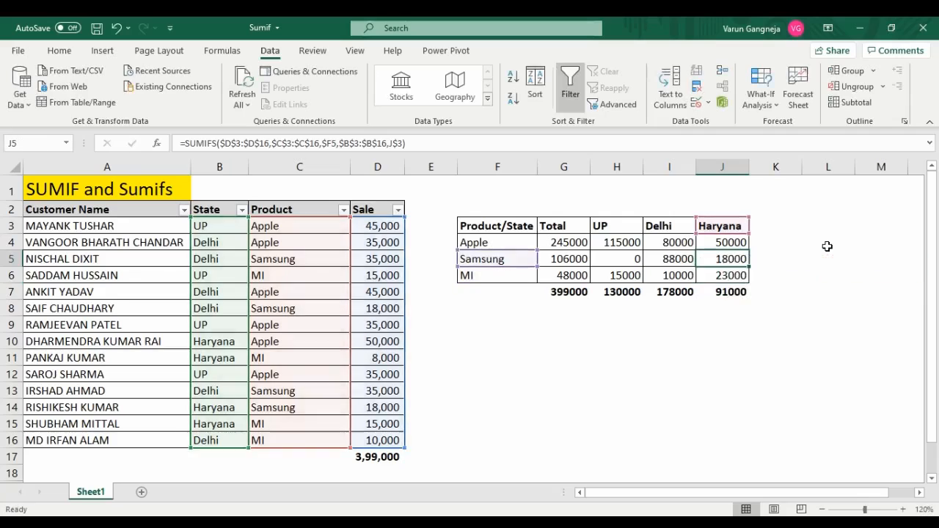
key("Escape")
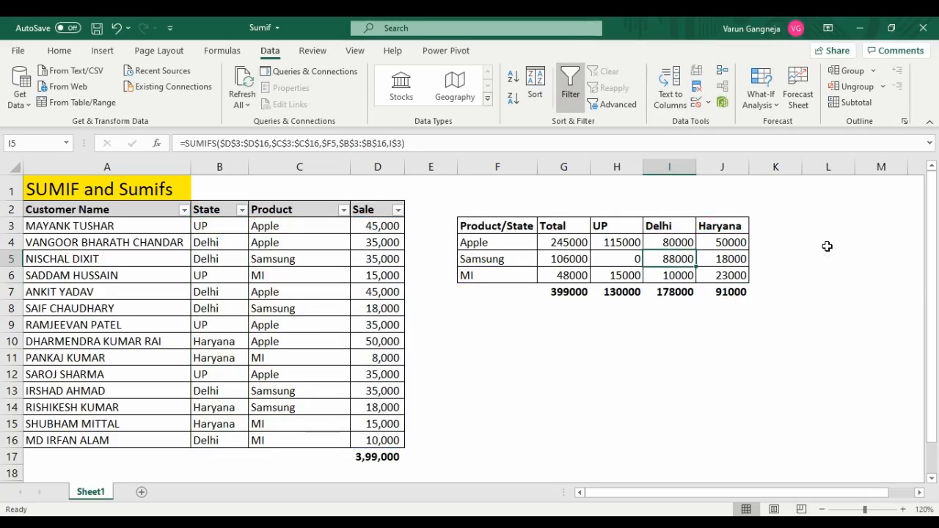
key("Up")
key("Up")
key("Left")
key("Left")
key("Left")
key("Left")
key("Left")
key("Left")
key("Up")
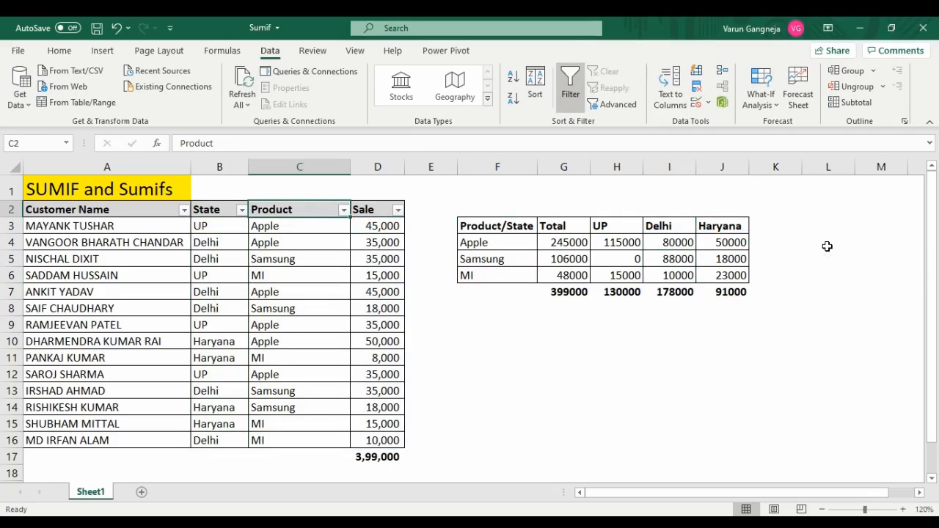
Filter the sales table's State column to show only Delhi
key("Left")
key("alt+Down")
key("Down")
key("Down")
key("Down")
key("Down")
key("Down")
key("Down")
key("Down")
key("Down")
key("Down")
key("Down")
key("Up")
key("space")
key("Down")
key("space")
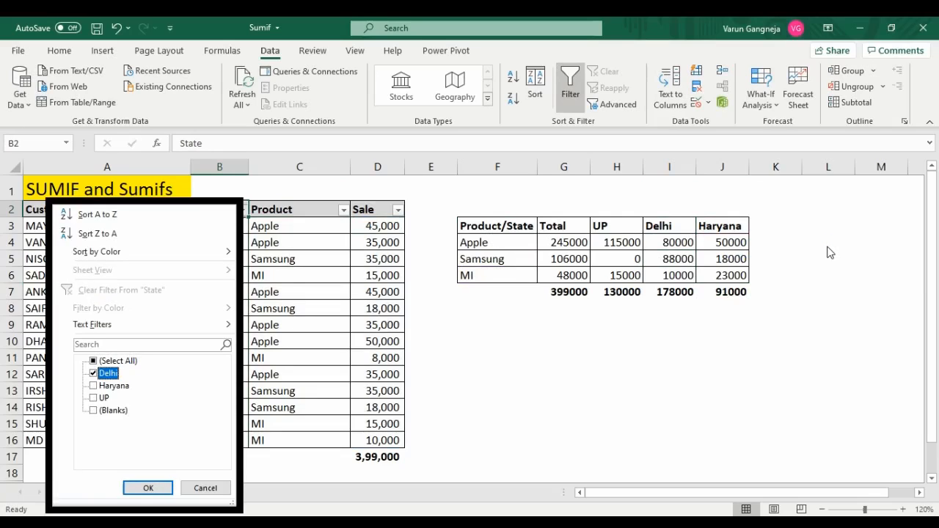
key("Return")
Filter the sales table's Product column to show only Samsung
key("Right")
key("alt+Down")
key("Down")
key("Down")
key("Down")
key("Down")
key("Down")
key("Down")
key("Down")
key("Down")
key("space")
key("Up")
key("space")
key("Return")
Check the sum of the filtered Sale values against the Samsung total for Delhi in the summary table
key("Right")
key("Down")
key("shift+Down")
key("shift+Down")
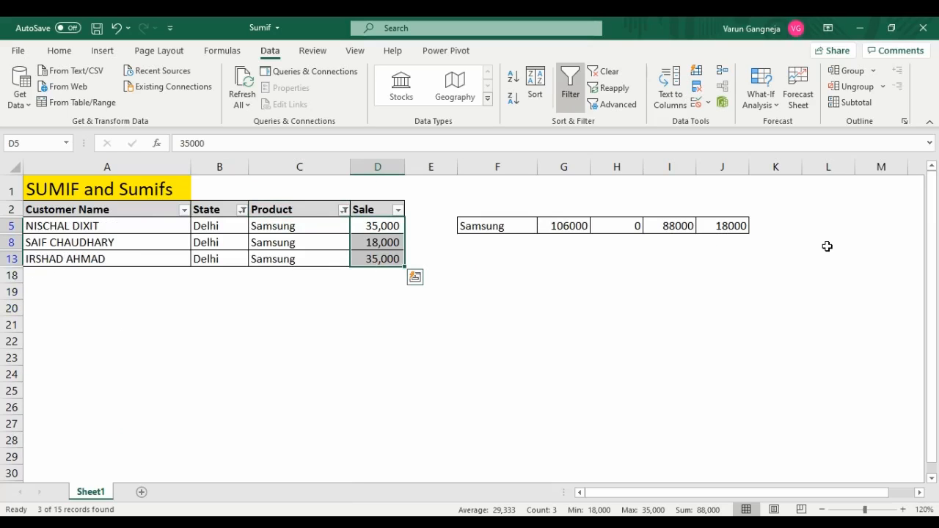
key("Right")
key("Right")
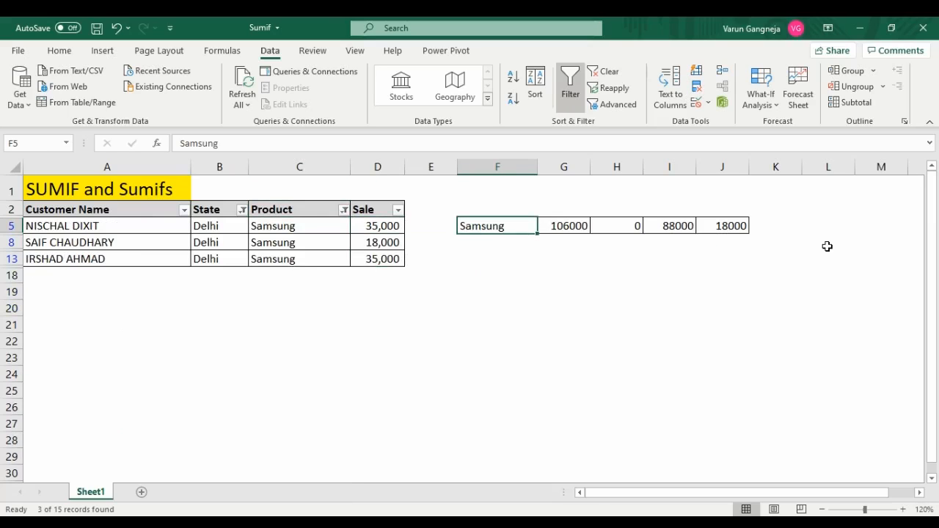
key("Right")
key("Right")
key("Right")
Clear the State and Product filters from the sales table
key("alt+a")
key("c")
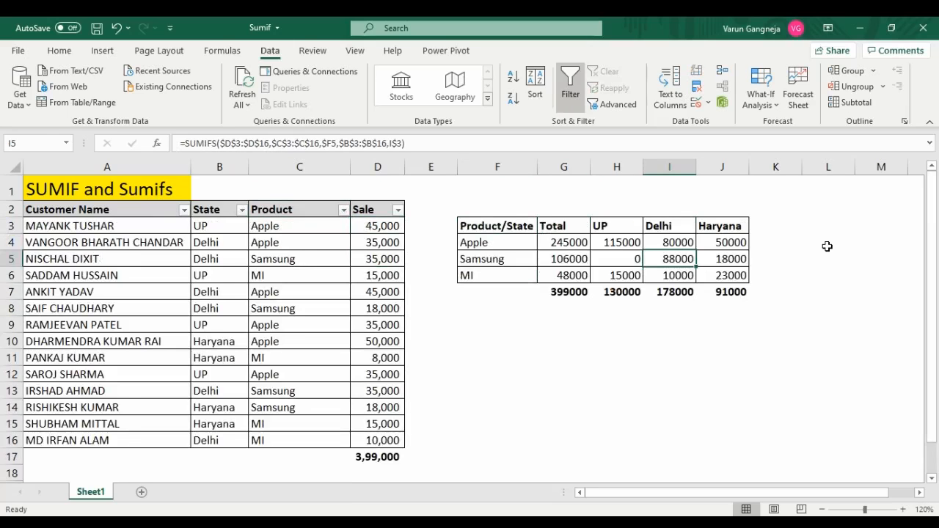
key("ctrl+shift+Up")
key("Left")
key("Right")
key("Left")
key("Left")
key("Left")
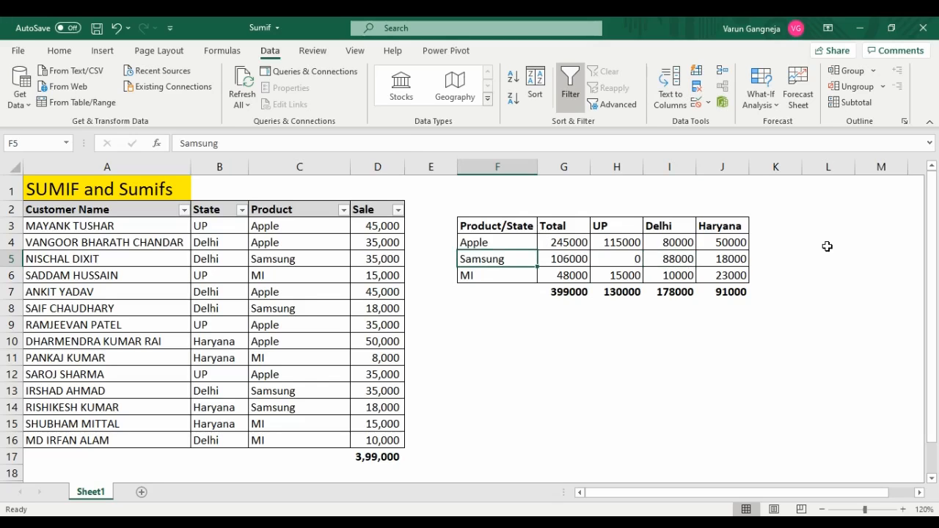
Inspect the SUM formula in G7 and check the combined sum of the state totals in H7:J7
key("Down")
key("Down")
key("Right")
key("Right")
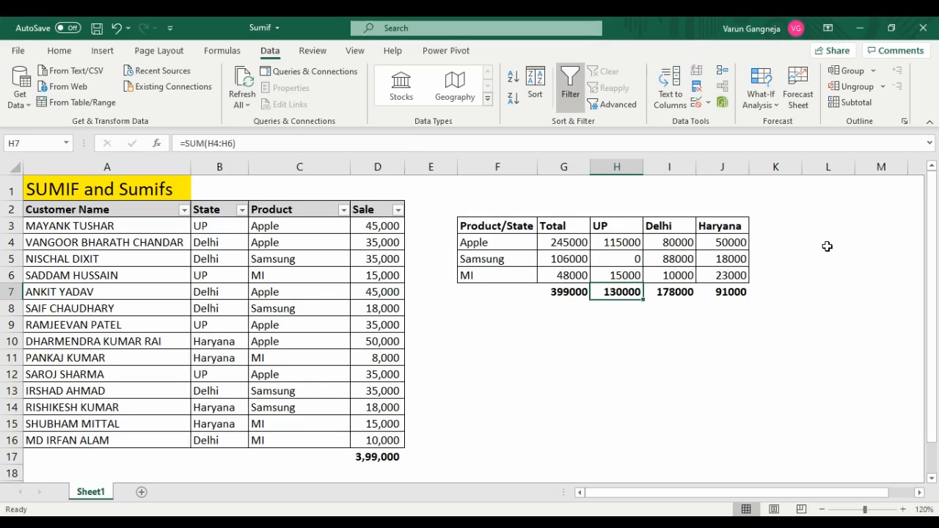
key("Left")
key("F2")
key("Escape")
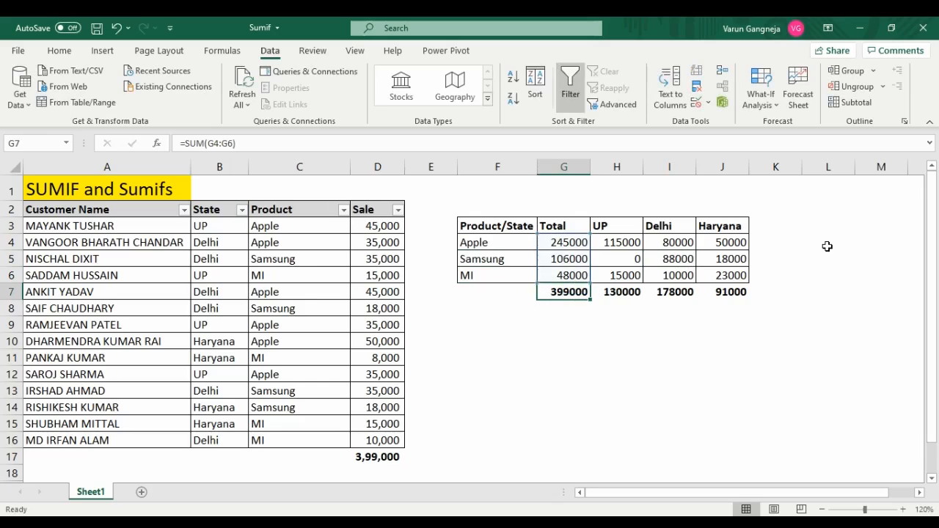
key("Right")
key("shift+Right")
key("shift+Right")
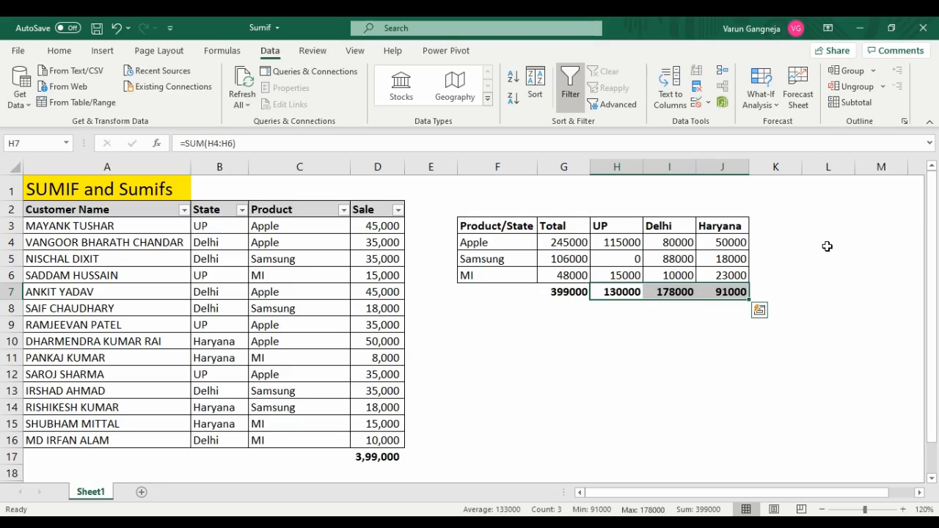
Enter =SUM(H7:J7) in J8 to add up the three state totals
key("Right")
key("Right")
key("Right")
key("Down")
key("Left")
key("F2")
type("=sum(")
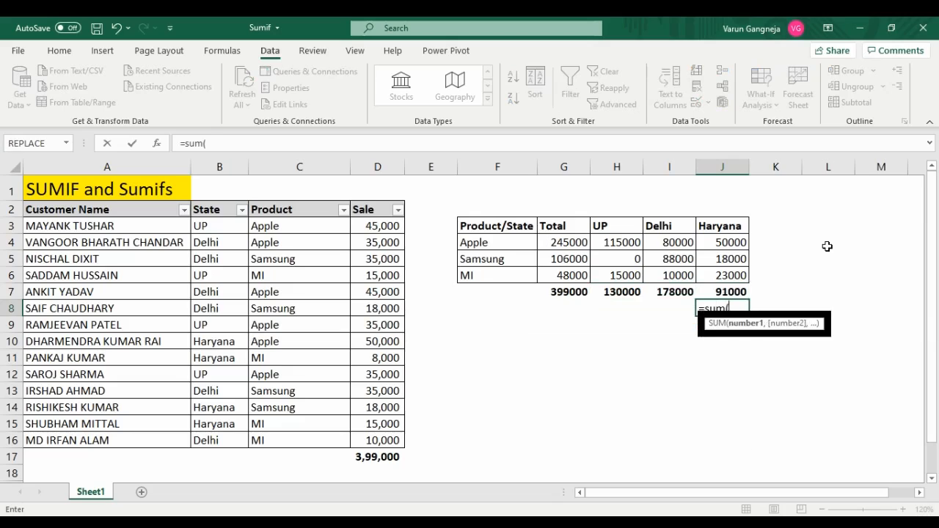
key("Up")
key("shift+Left")
key("shift+Left")
key("shift+Left")
key("Return")
key("Up")
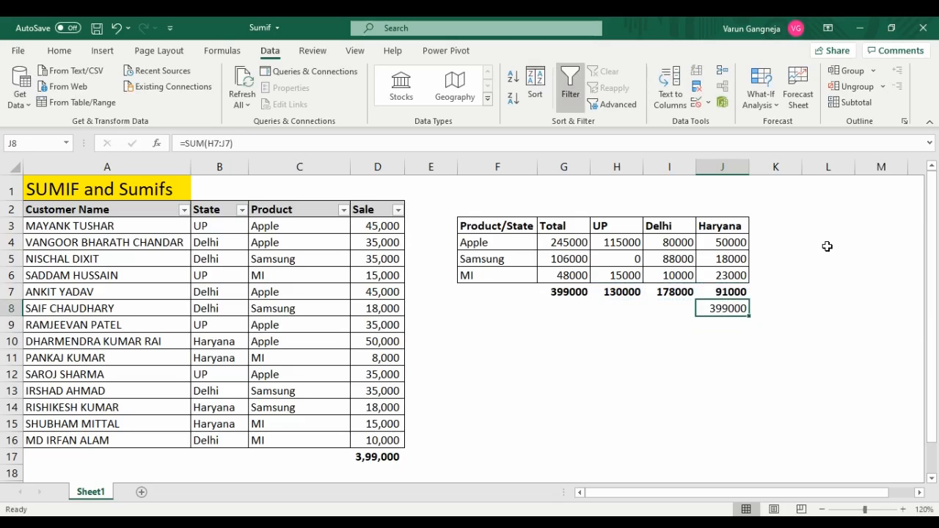
Review the check formula in J8 and delete it
key("F2")
key("Escape")
key("Delete")
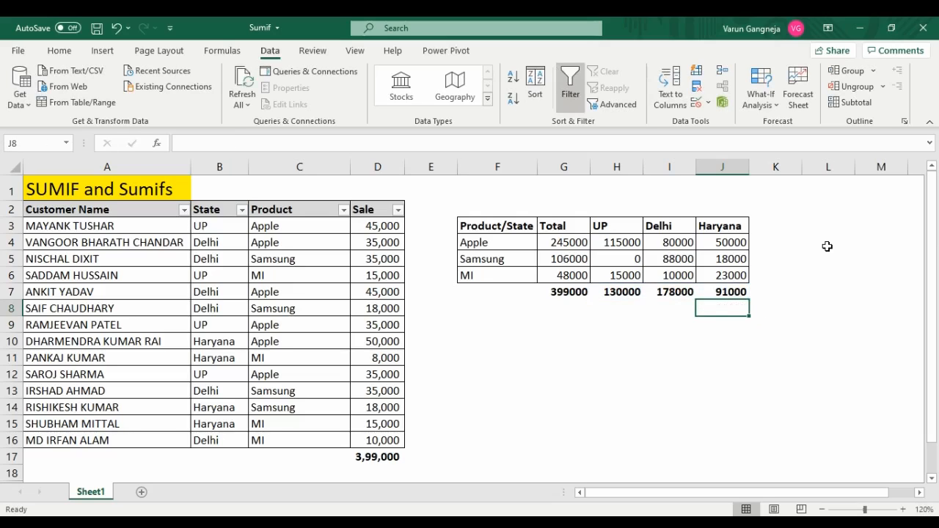
Select the summary range G3:J7 and save the workbook
key("Up")
key("shift+Left")
key("shift+Left")
key("shift+Left")
key("shift+Up")
key("shift+Up")
key("shift+Up")
key("shift+Up")
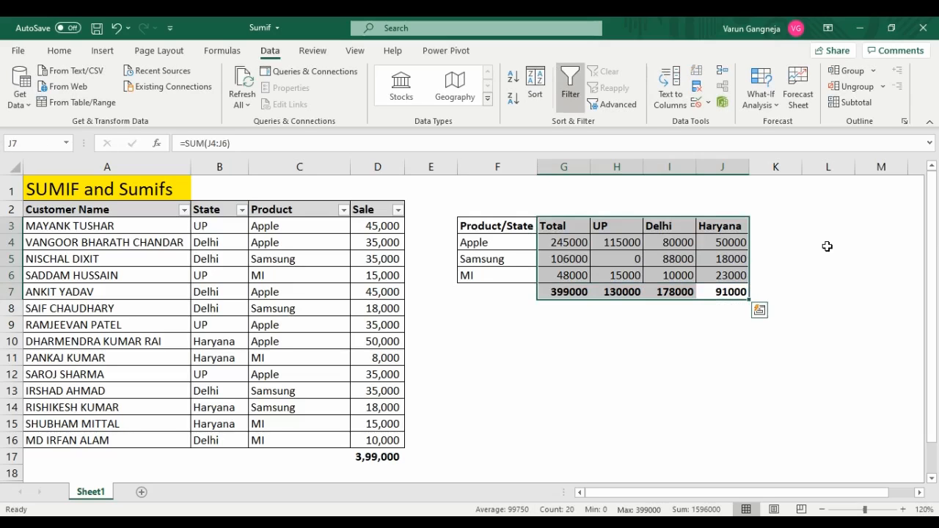
key("ctrl+Up")
key("ctrl+s")
Examine the ranges and criteria used by the Apple/Haryana SUMIFS formula in J4
key("Down")
key("F2")
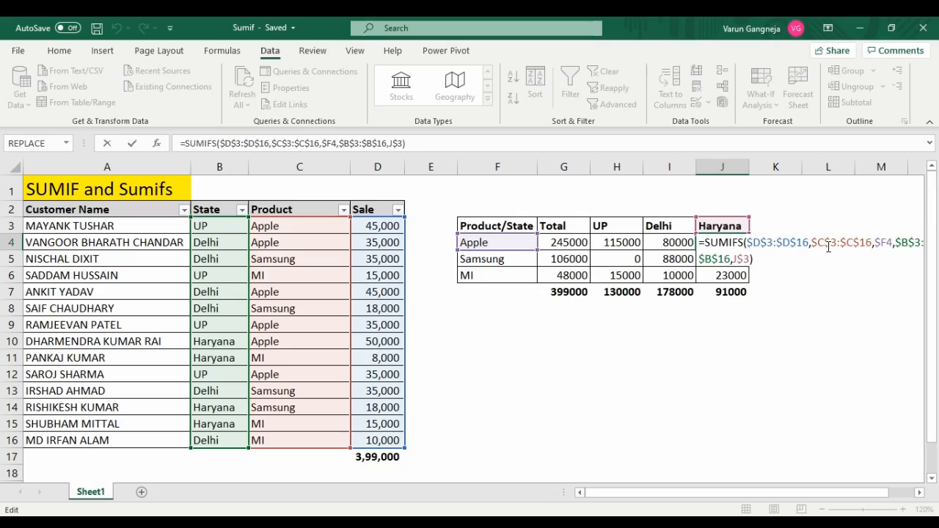
key("Escape")
Begin a SUMIFS formula in K4 to view its argument list, and discard the entry
key("Right")
type("=sumifs")
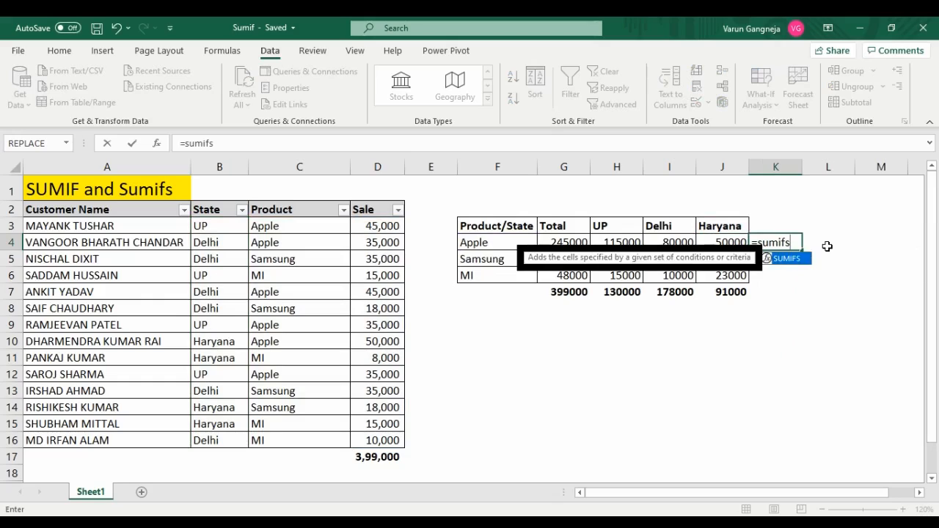
type("(")
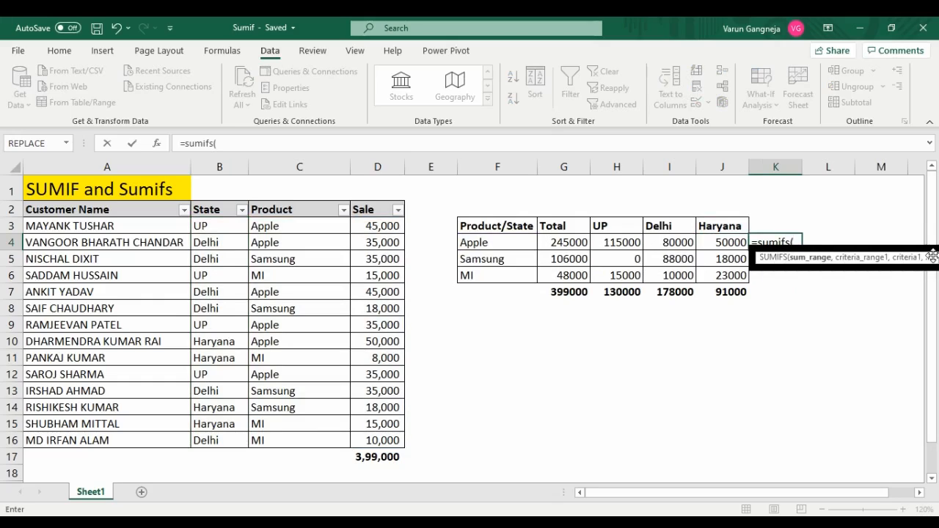
key("Escape")
View the optional criteria_range3 and criteria3 arguments of the SUMIFS formula in J4, and discard the edit
key("Left")
key("F2")
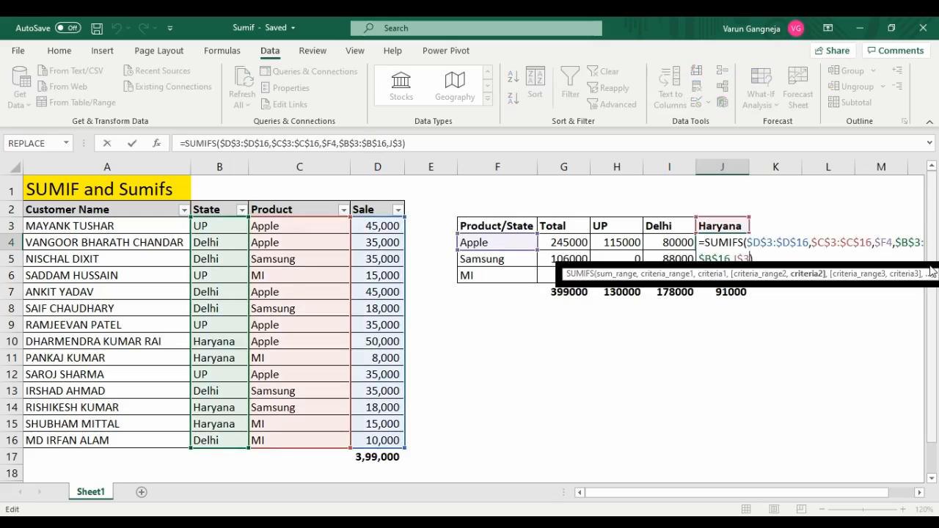
type(",")
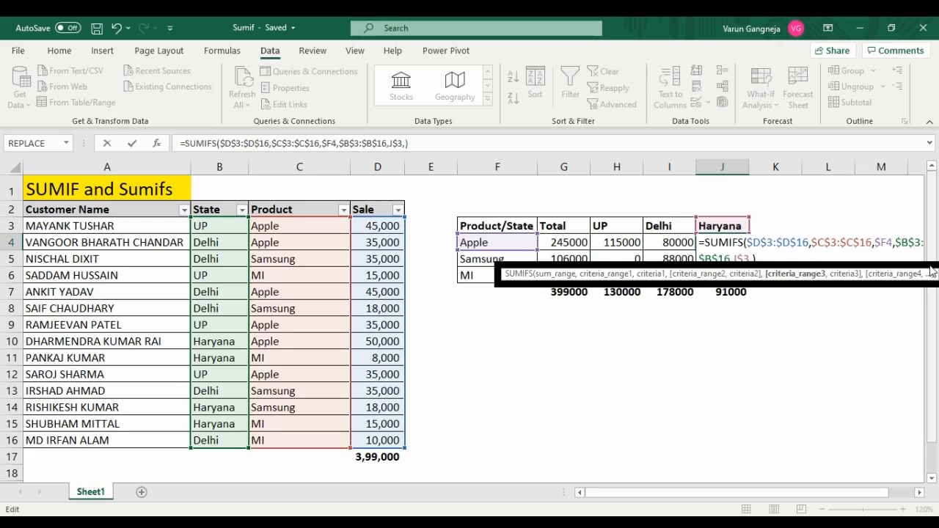
key("Escape")
key("Up")
key("ctrl+a")
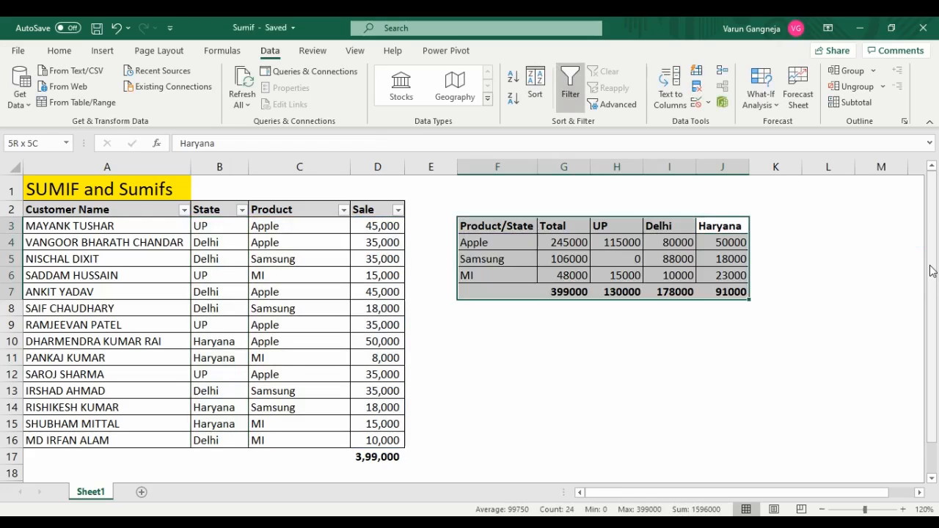
key("Down")
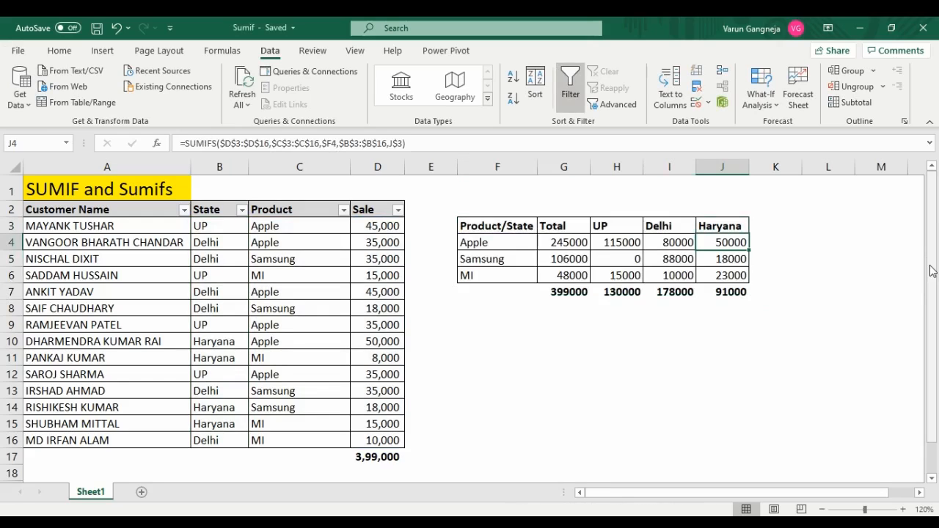